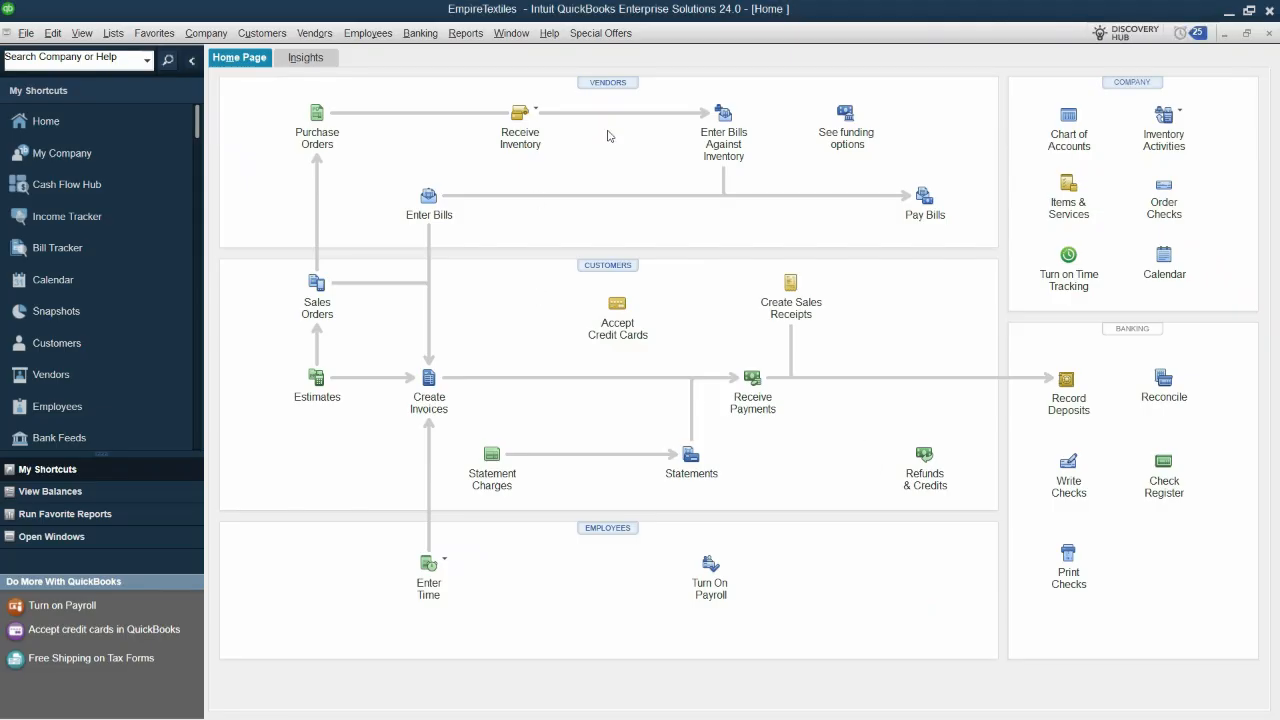
Step: Check the December 2014 subscription fee charge and its debit amount in the bank statement PDF
click(1068, 125)
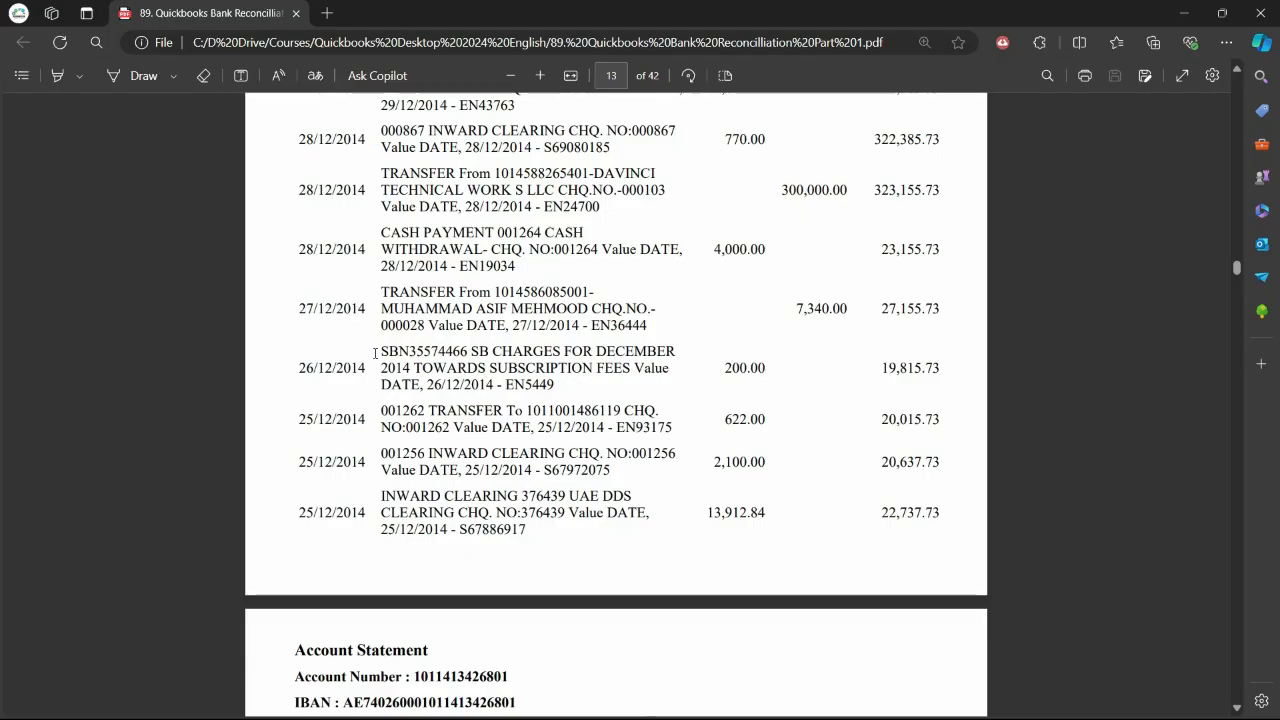
drag(375, 352, 556, 390)
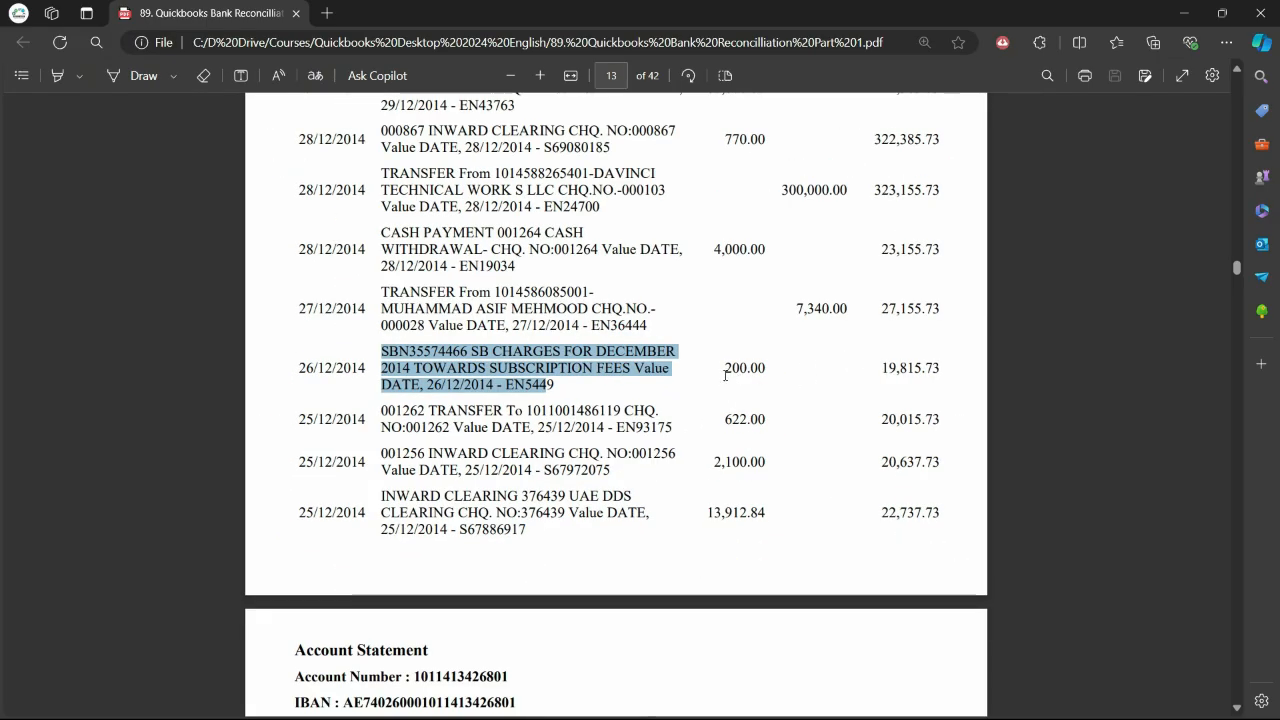
double_click(725, 375)
key(alt+Tab)
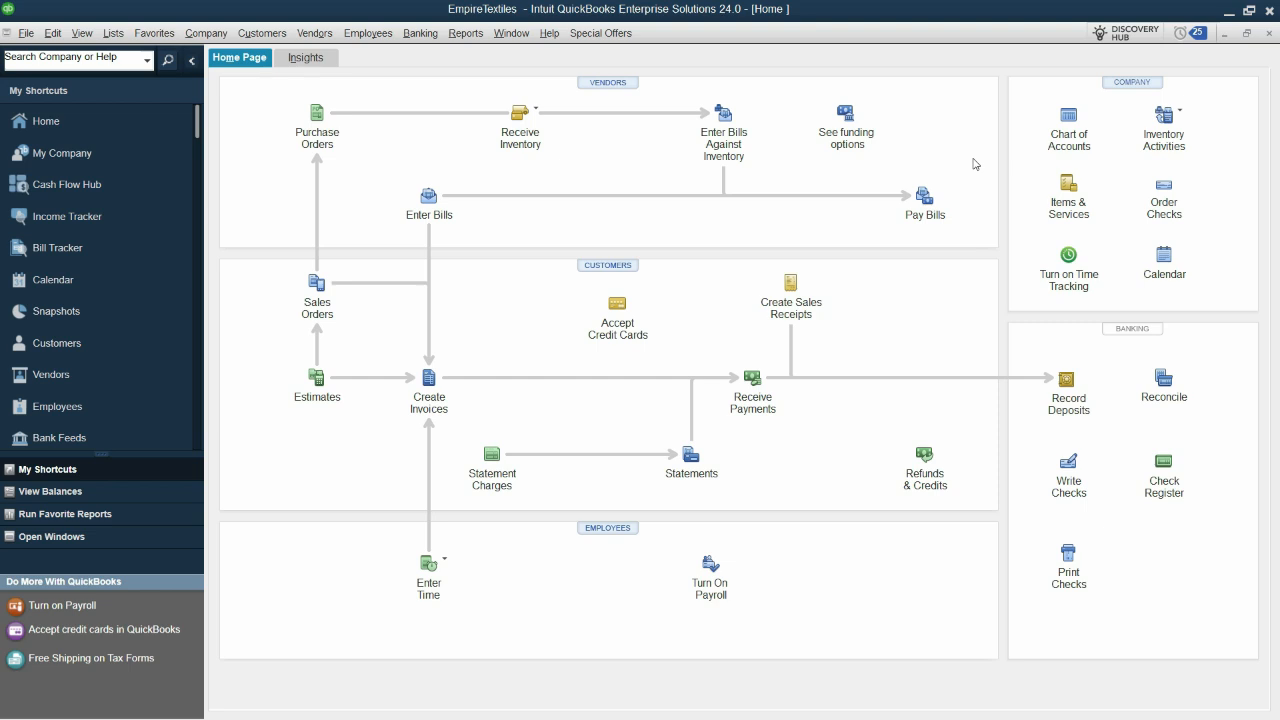
Step: Review the bank accounts in the chart of accounts and the balance beside the 27/12/2014 transfer in the bank statement PDF
click(1071, 120)
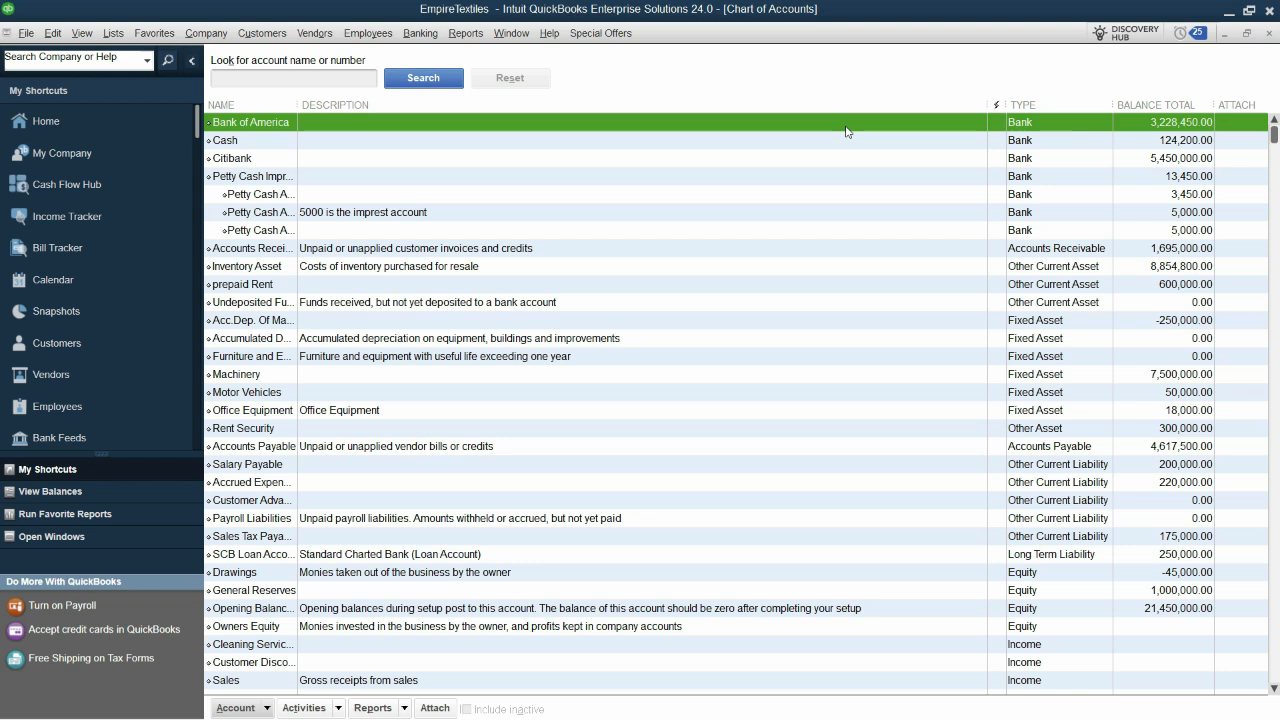
click(1270, 33)
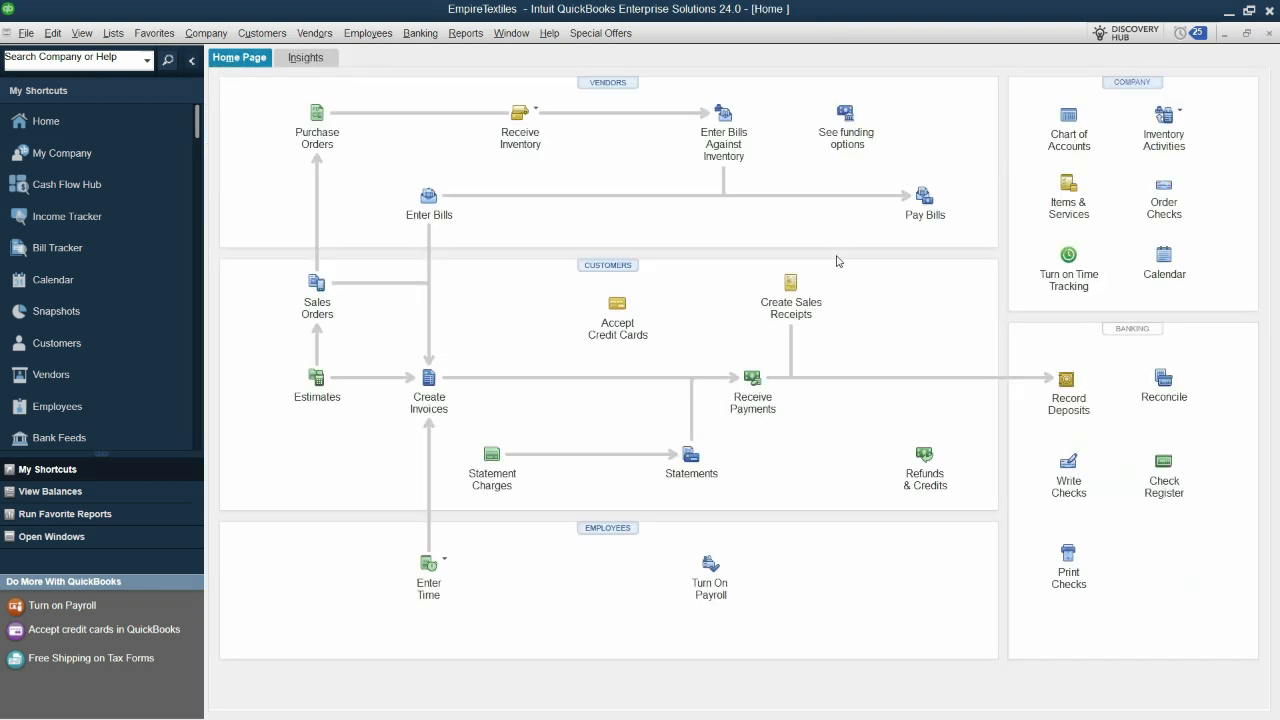
key(alt+Tab)
drag(907, 307, 865, 308)
click(885, 332)
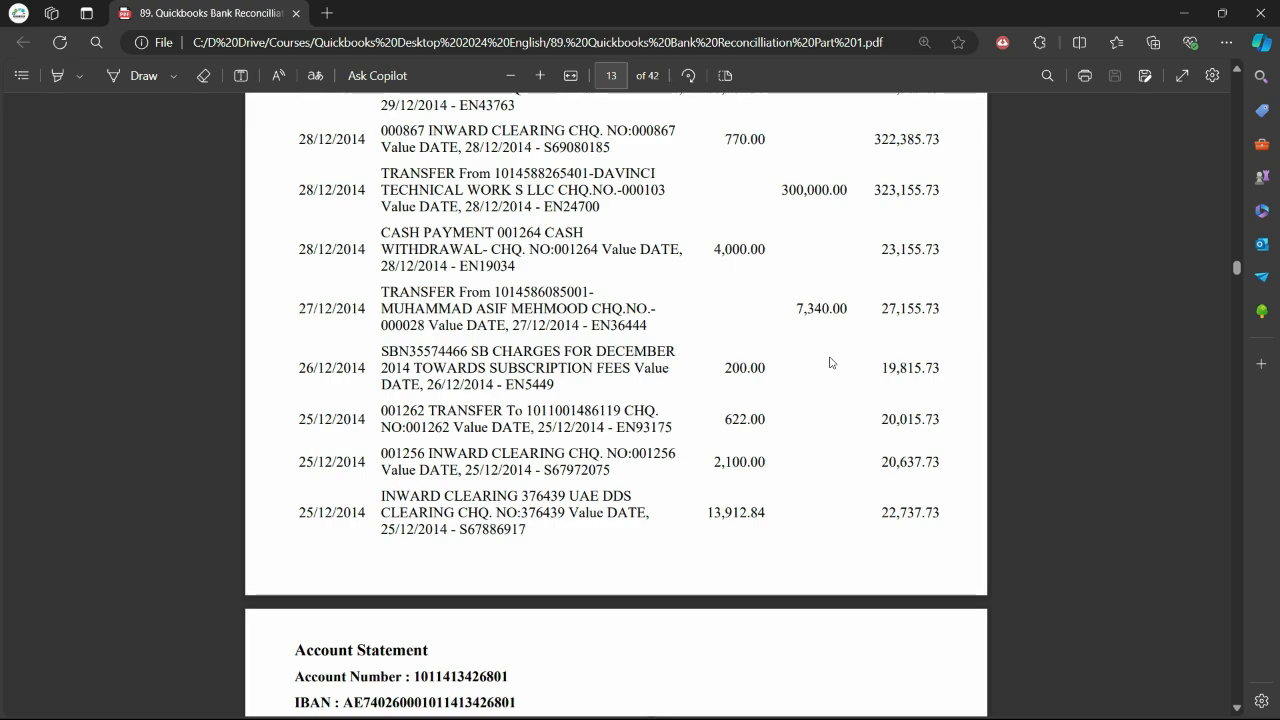
key(alt+Tab)
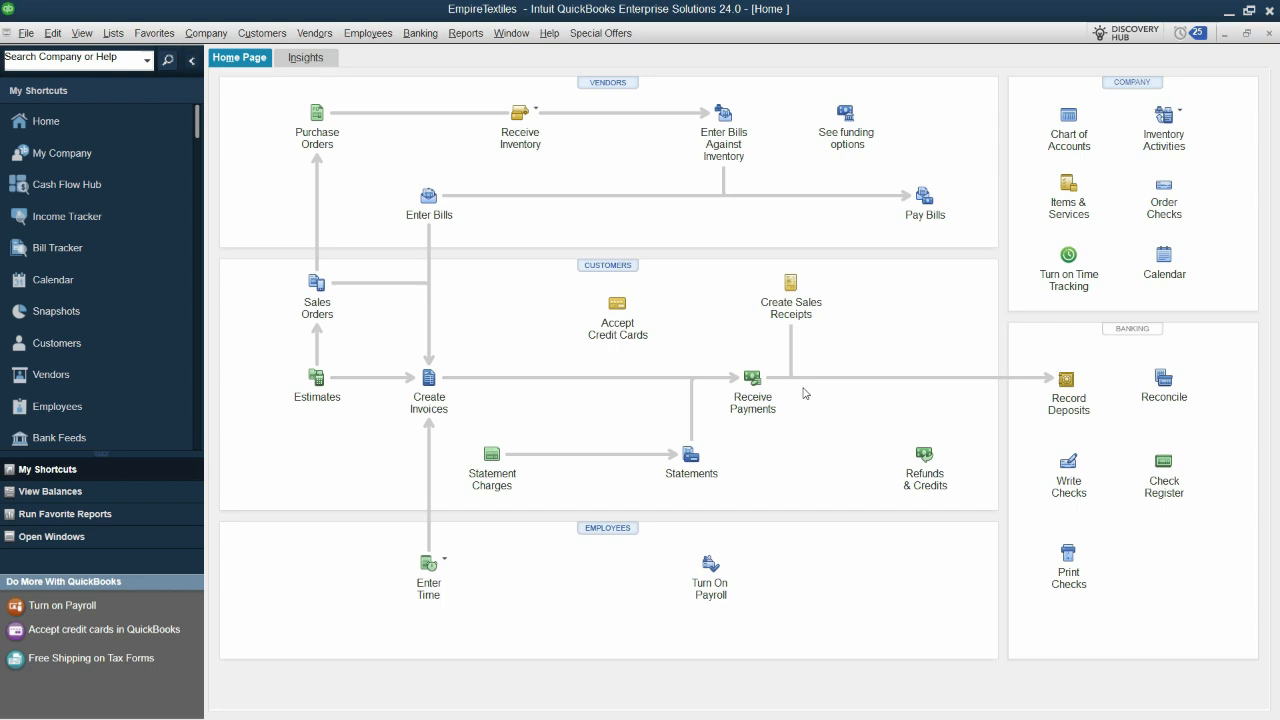
Step: Look over the blank customer payment form and the chart of accounts in QuickBooks, and return to the home page
click(751, 380)
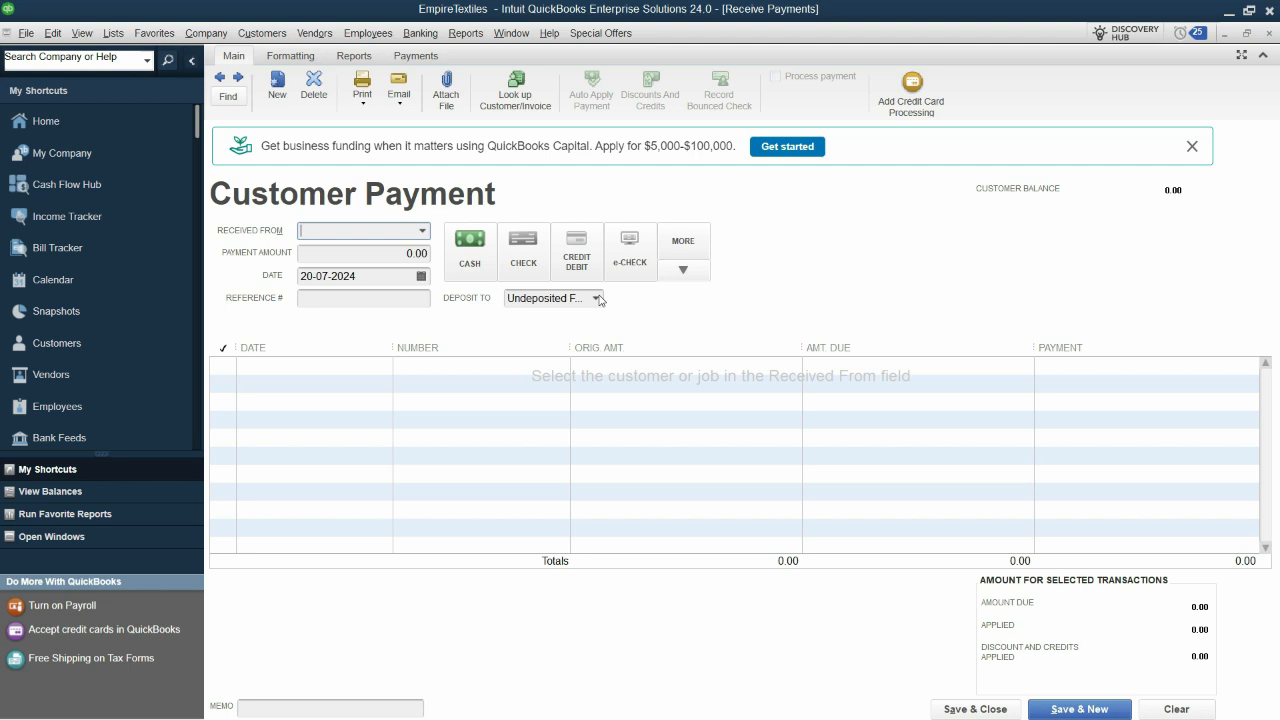
key(Escape)
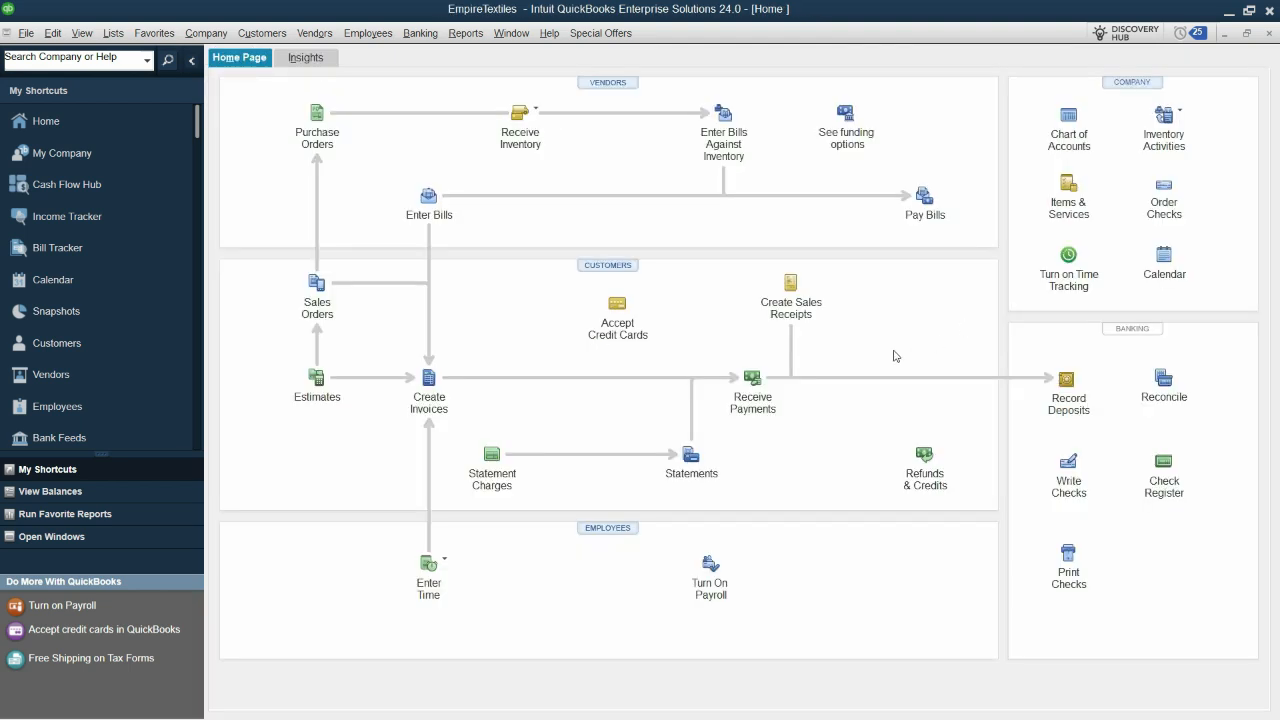
click(1068, 124)
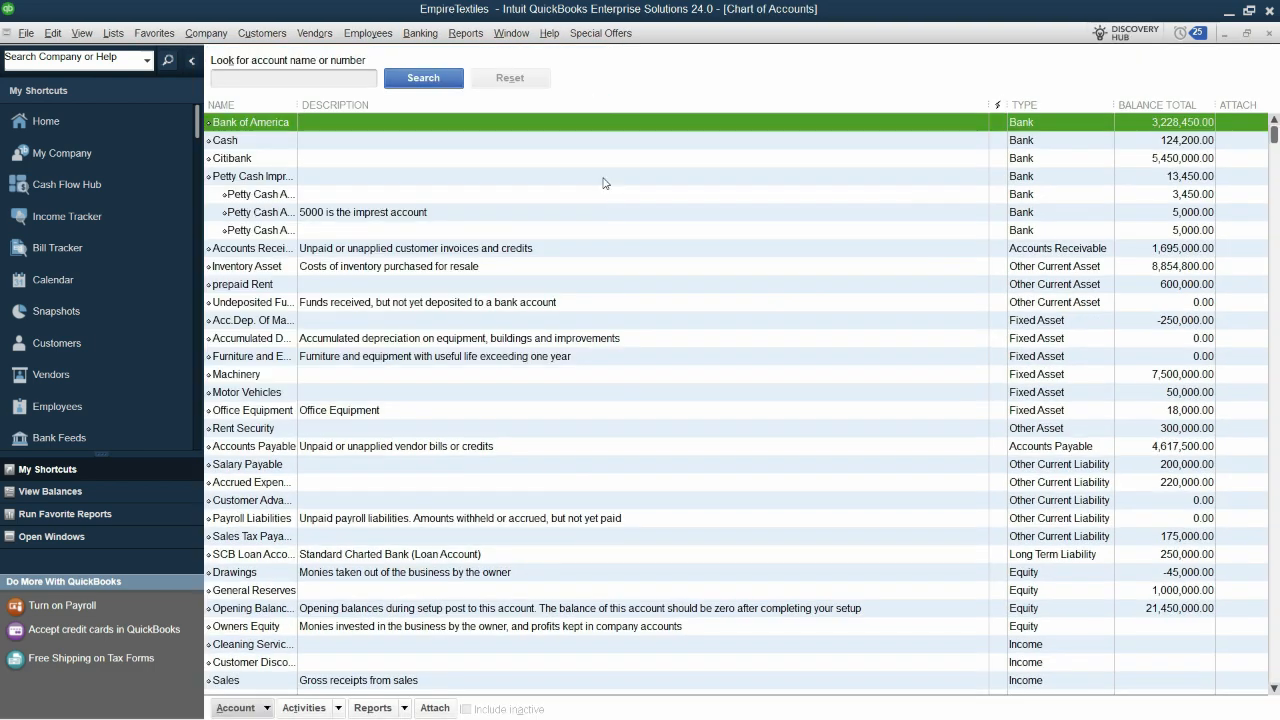
click(84, 124)
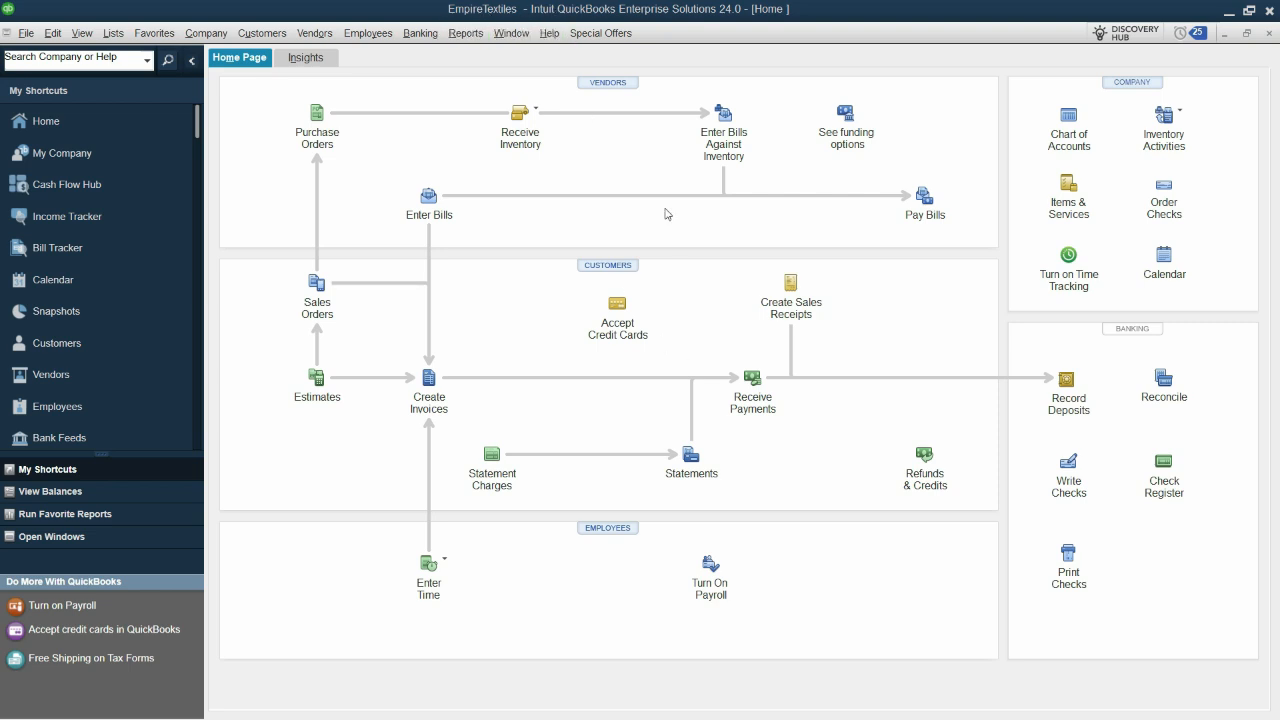
click(426, 36)
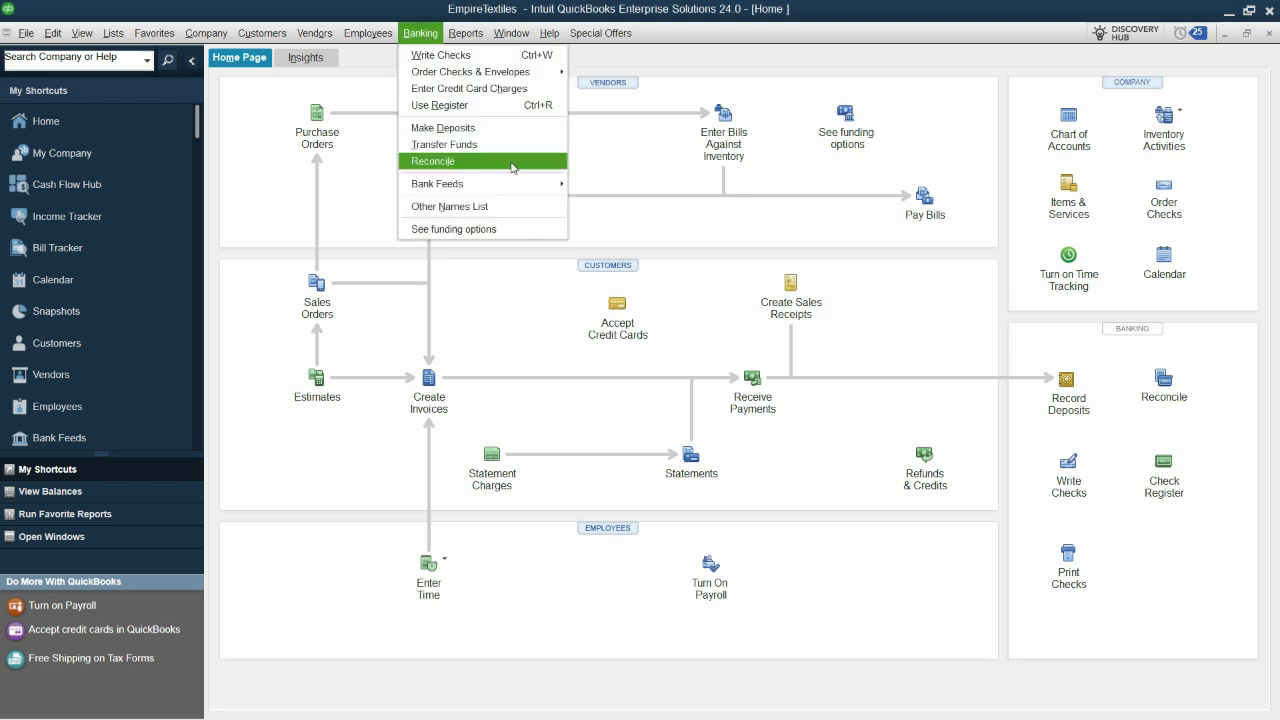
click(694, 205)
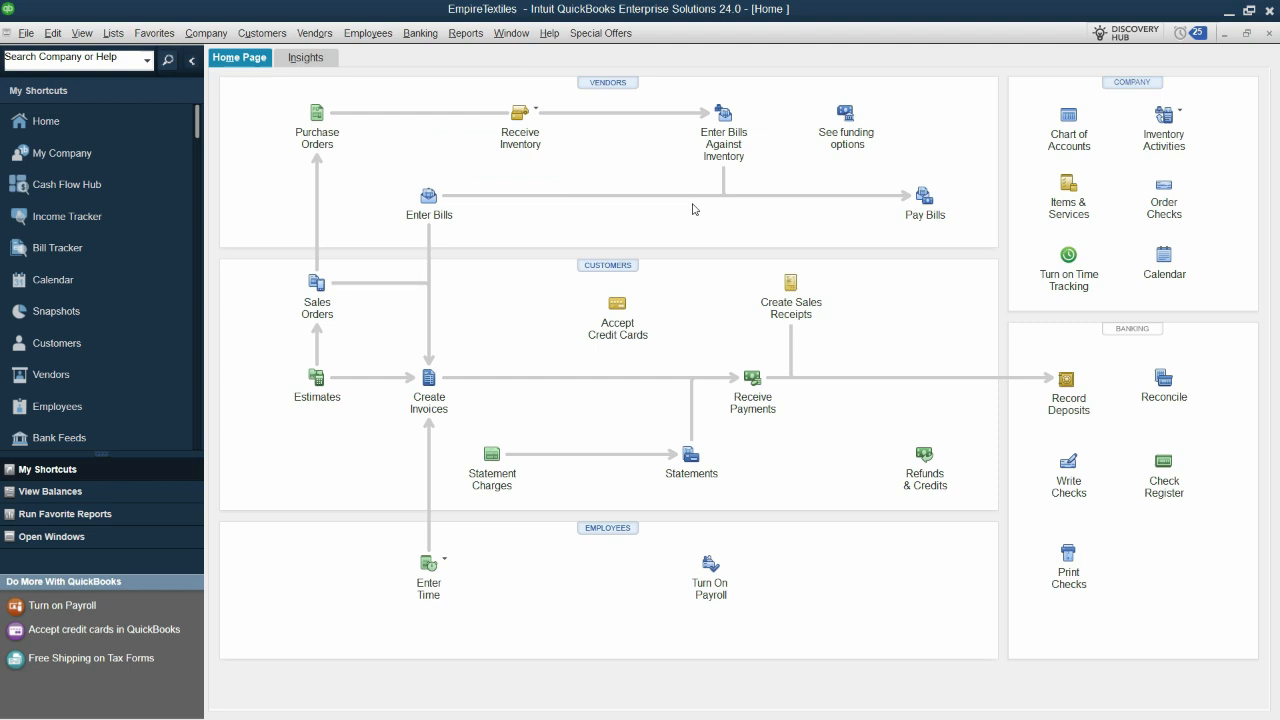
Step: Close the EmpireTextiles company and open the sample product-based business file, with its home page maximized
click(26, 35)
click(99, 174)
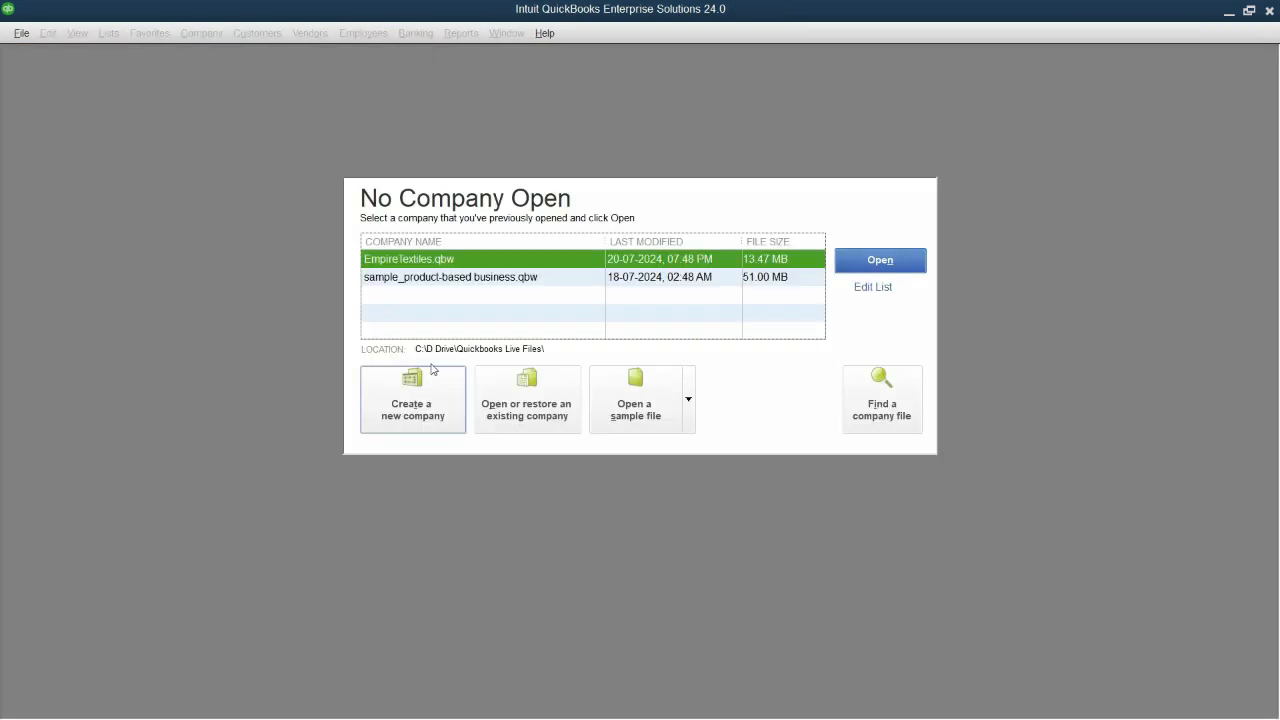
click(685, 401)
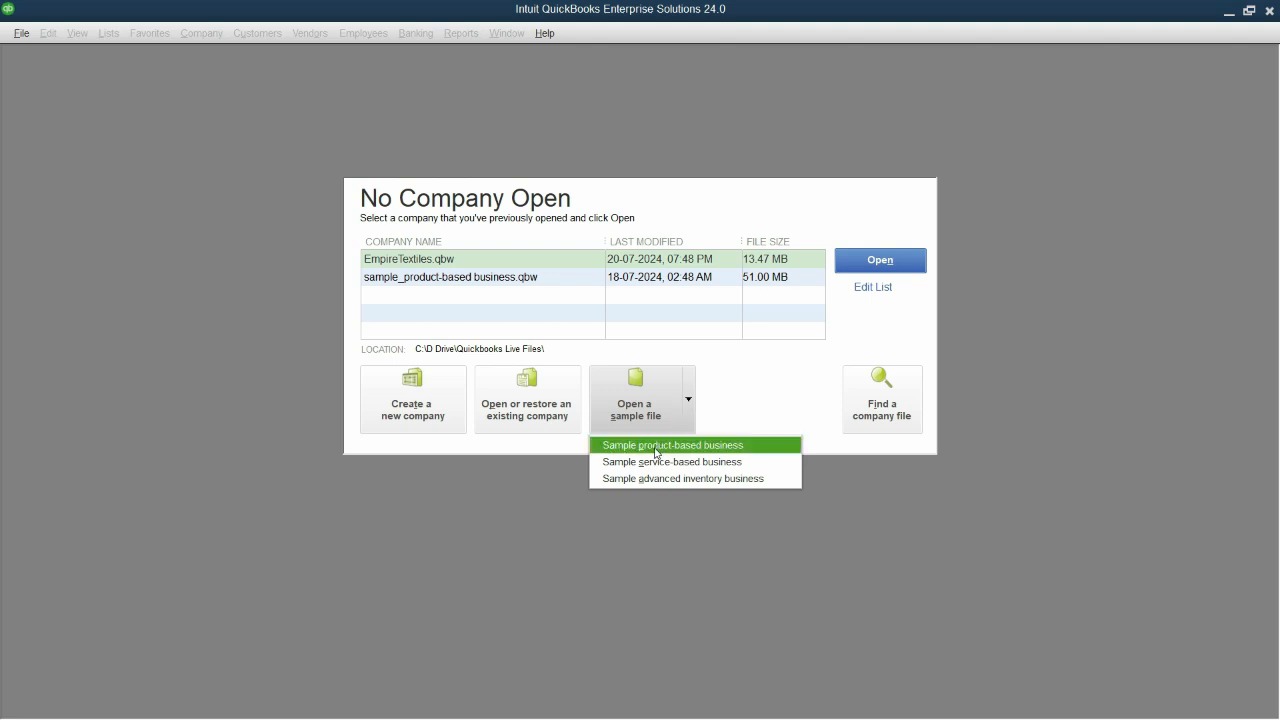
click(735, 446)
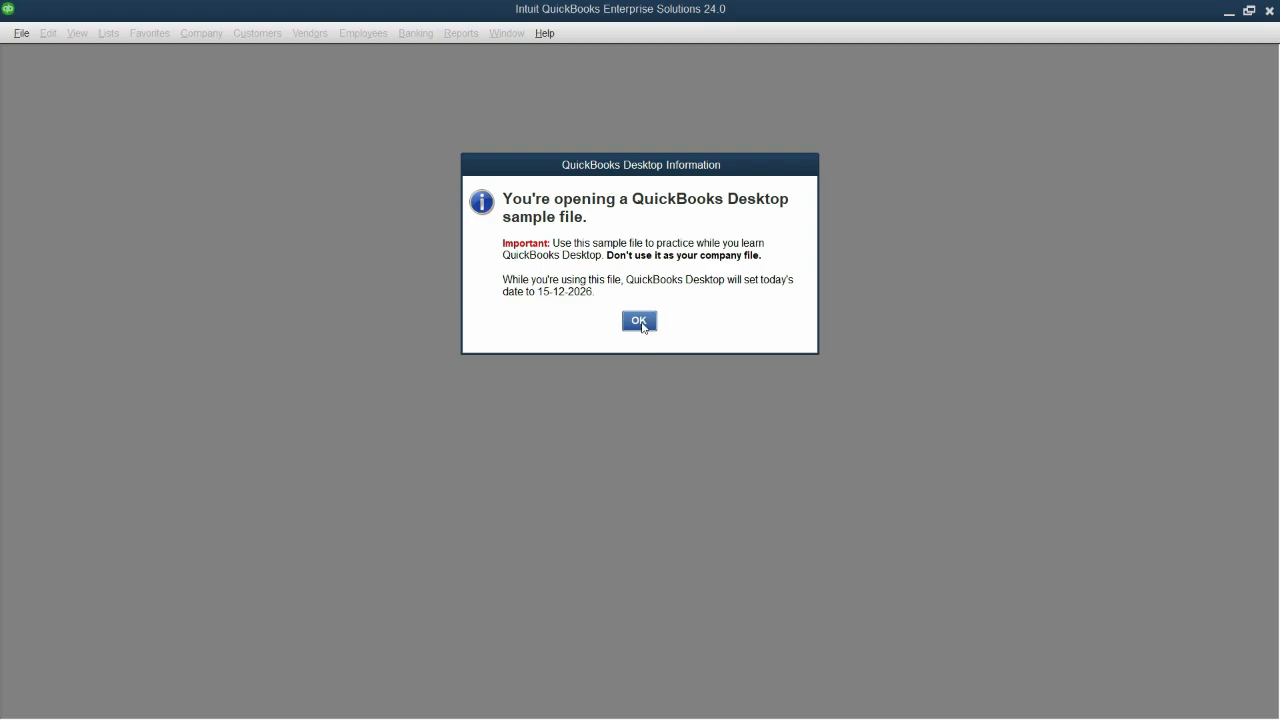
click(640, 321)
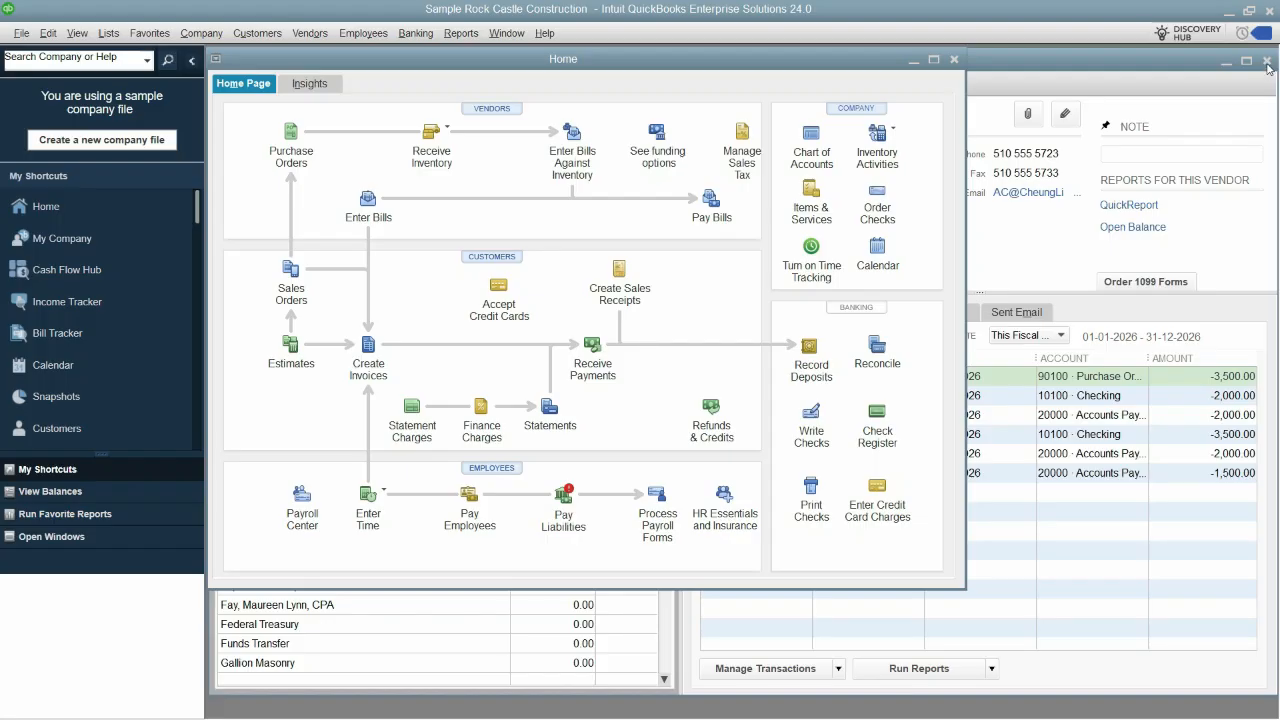
click(1267, 61)
click(934, 59)
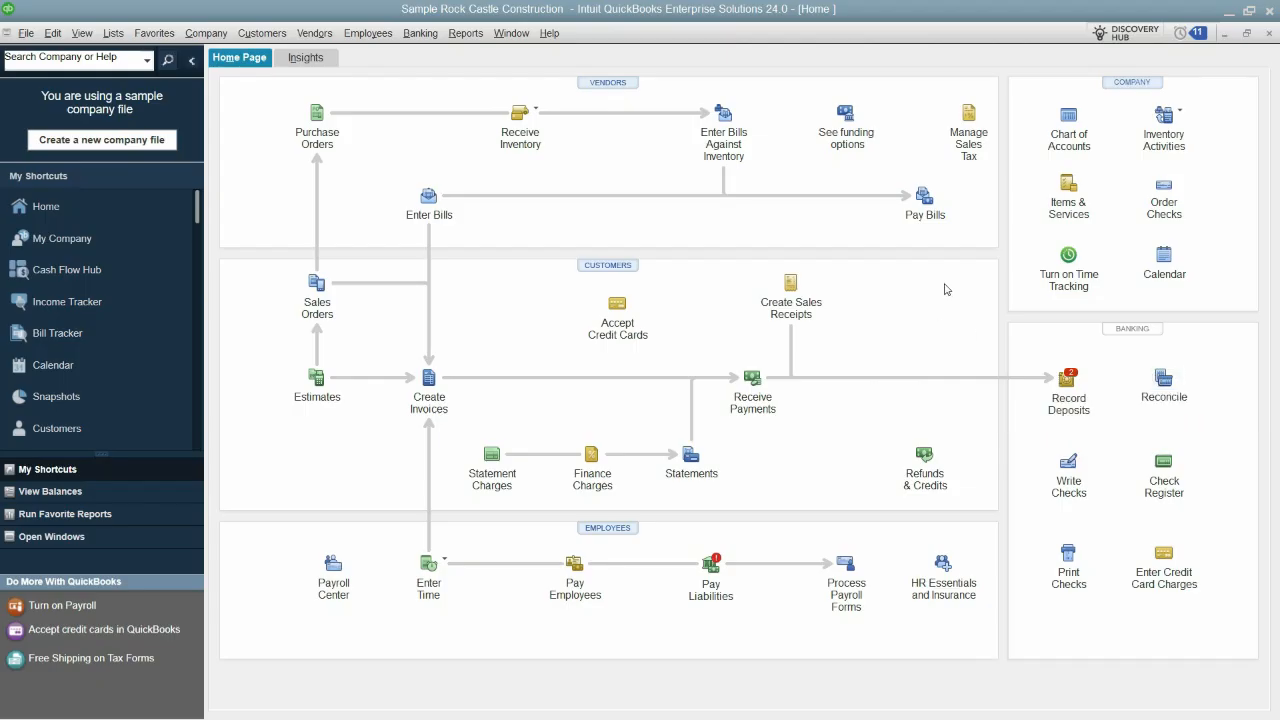
Step: Begin a bank reconciliation for the 10100 · Checking account
click(421, 35)
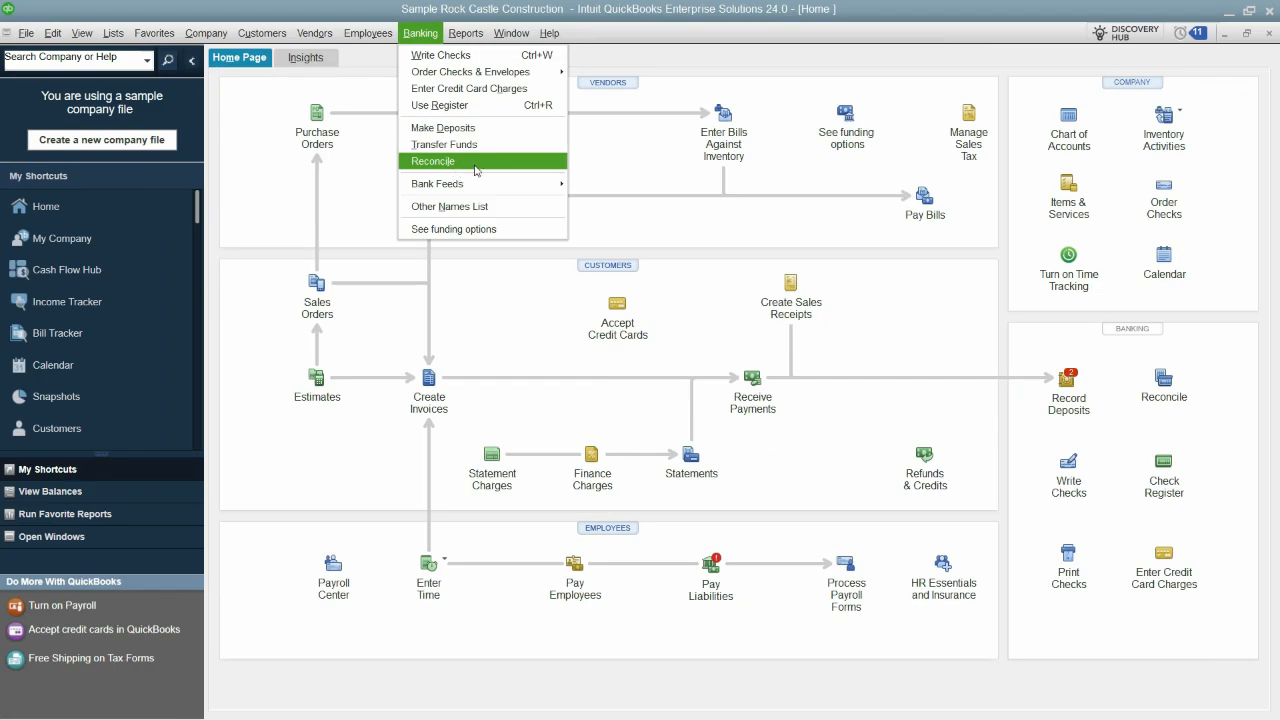
click(960, 357)
click(1164, 380)
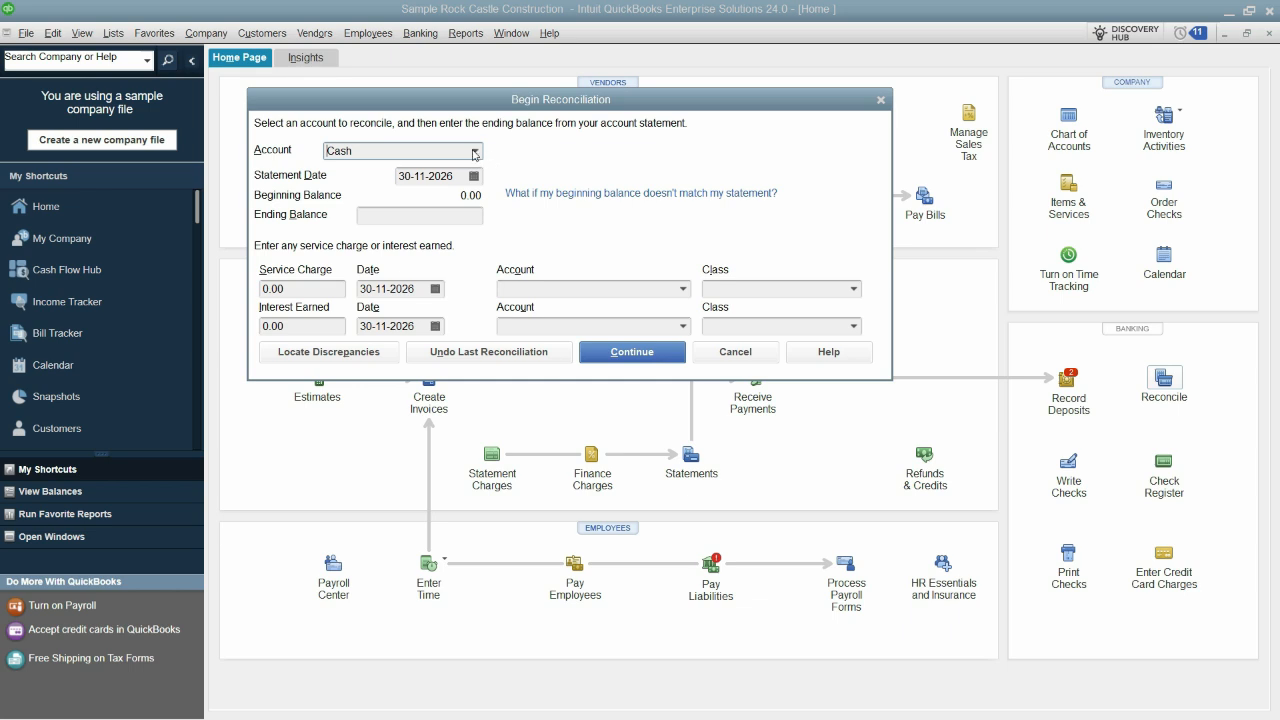
click(474, 152)
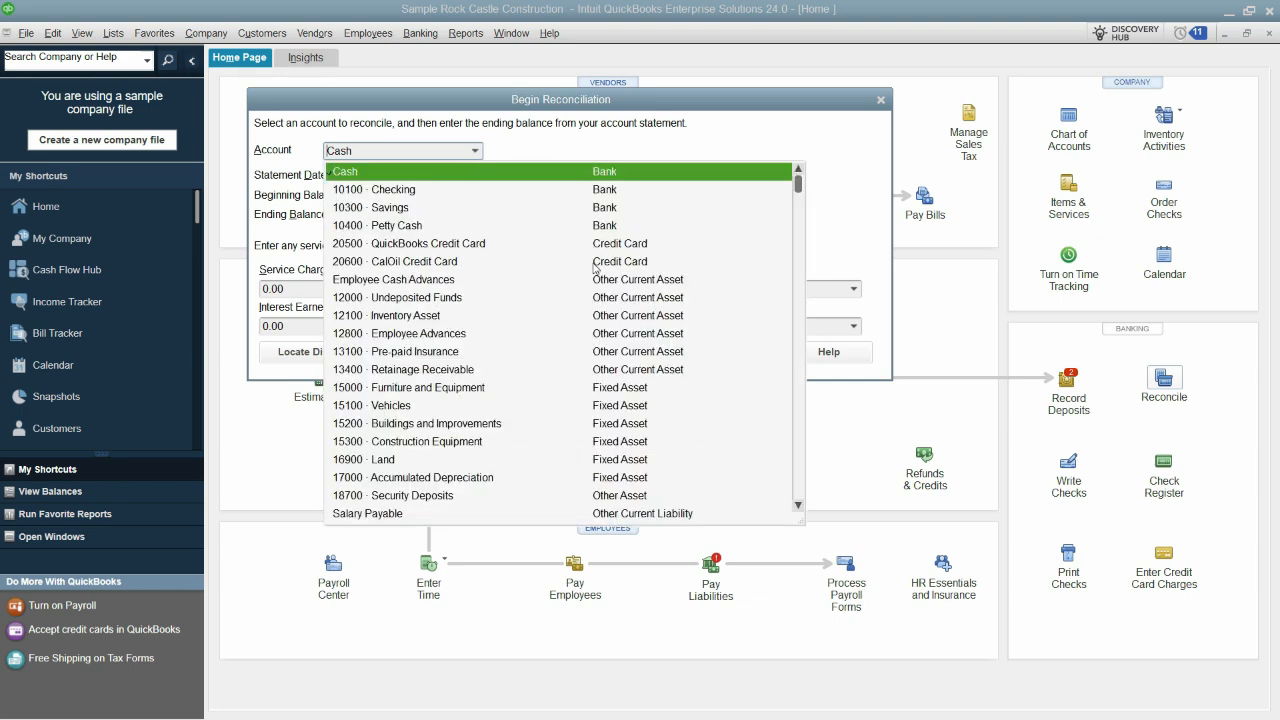
click(416, 192)
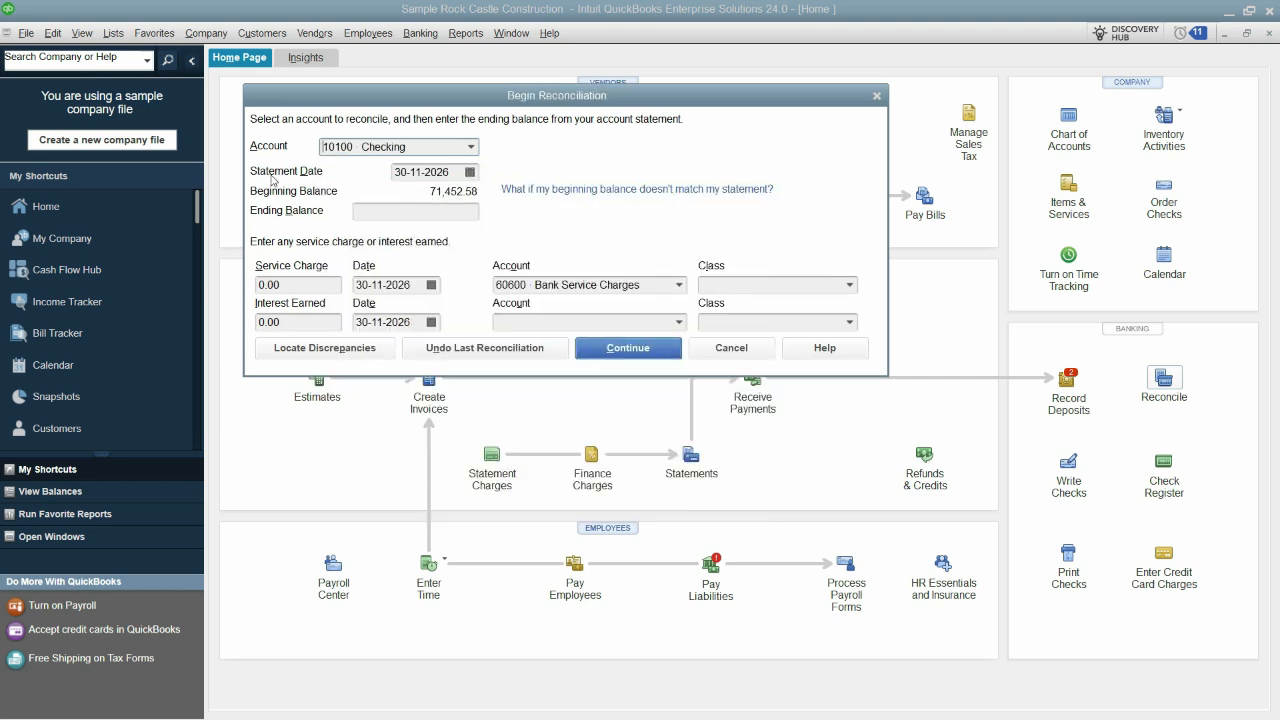
Step: Examine the bank statement PDF for its statement period and the date and balance of the entry on its last page
click(456, 172)
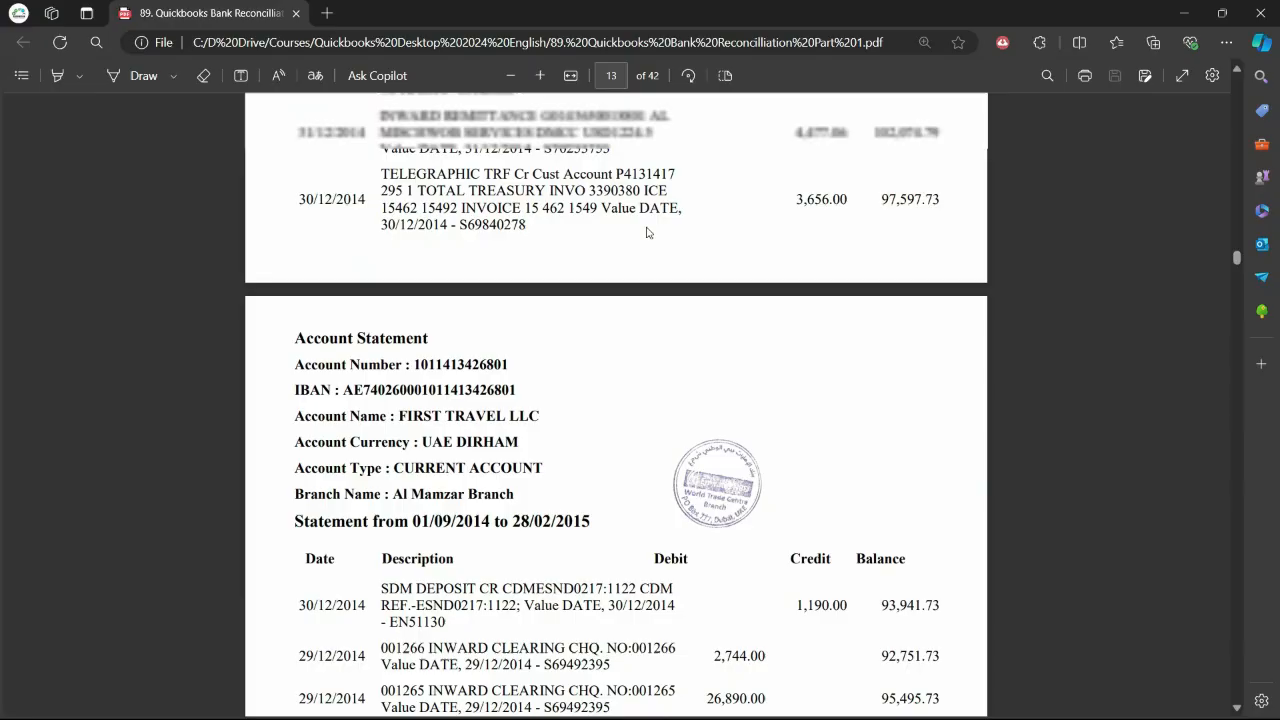
scroll(646, 232, down, 1)
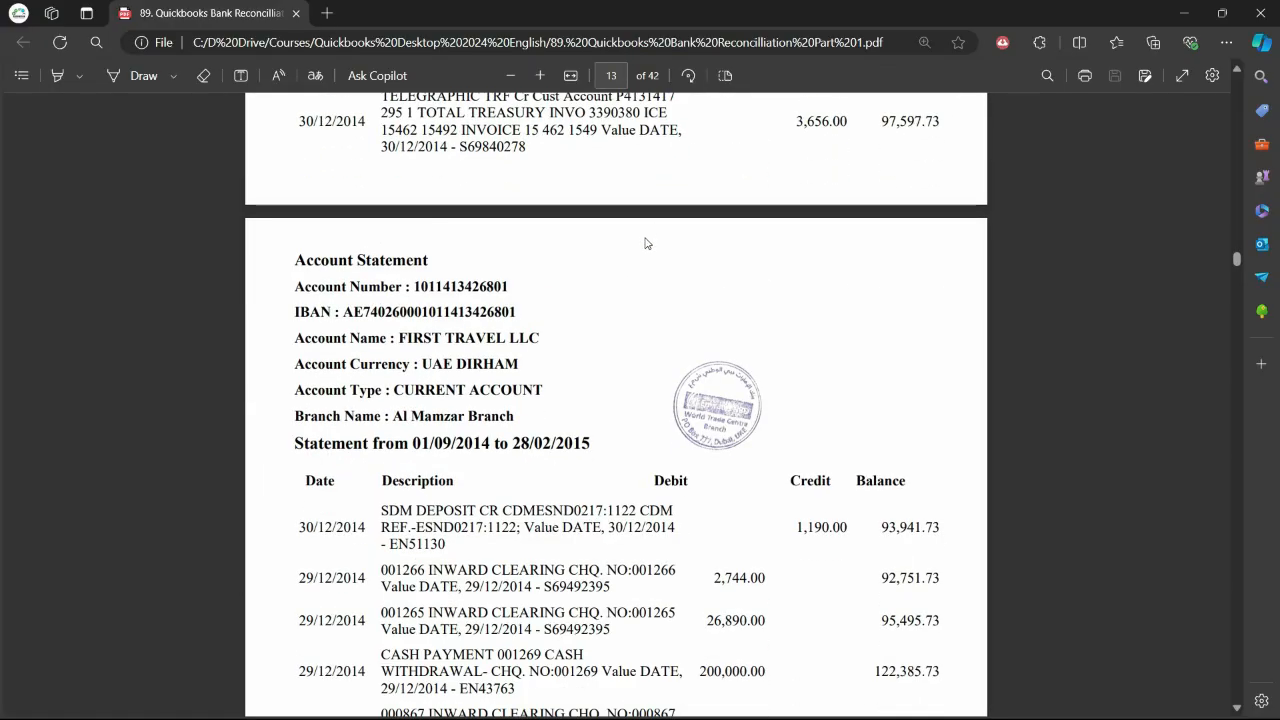
scroll(619, 467, down, 7)
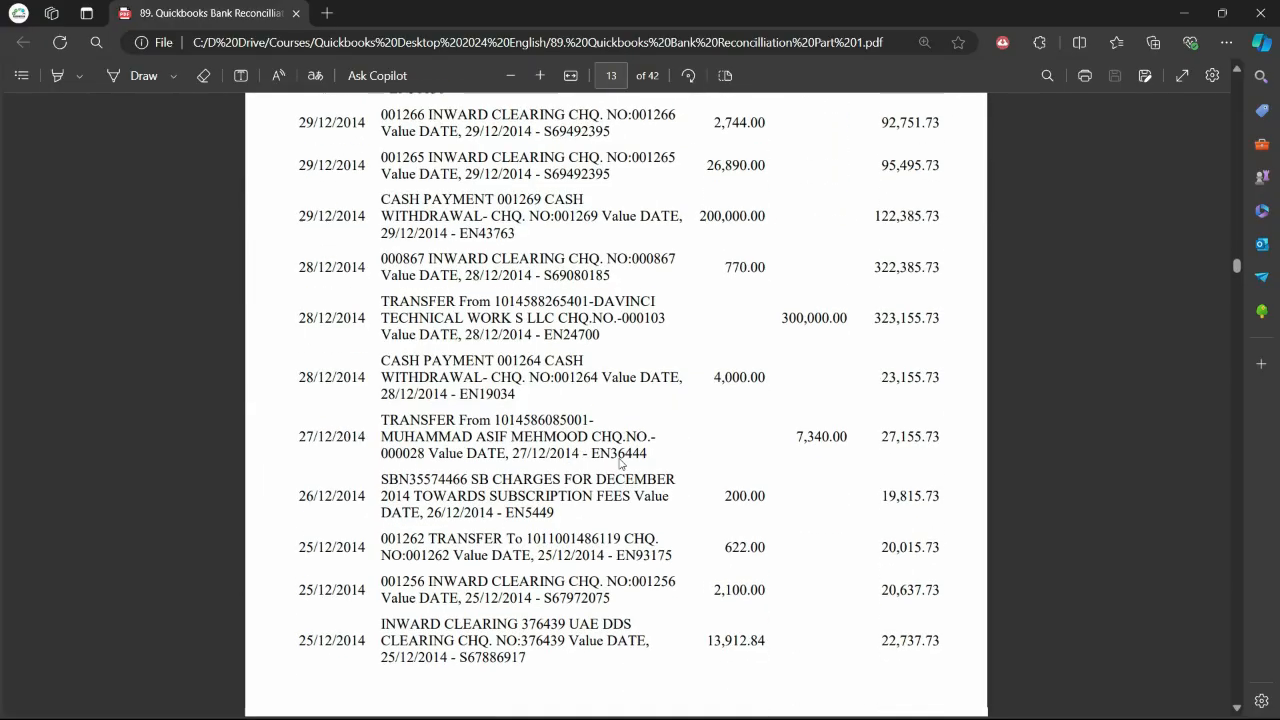
key(ctrl+Home)
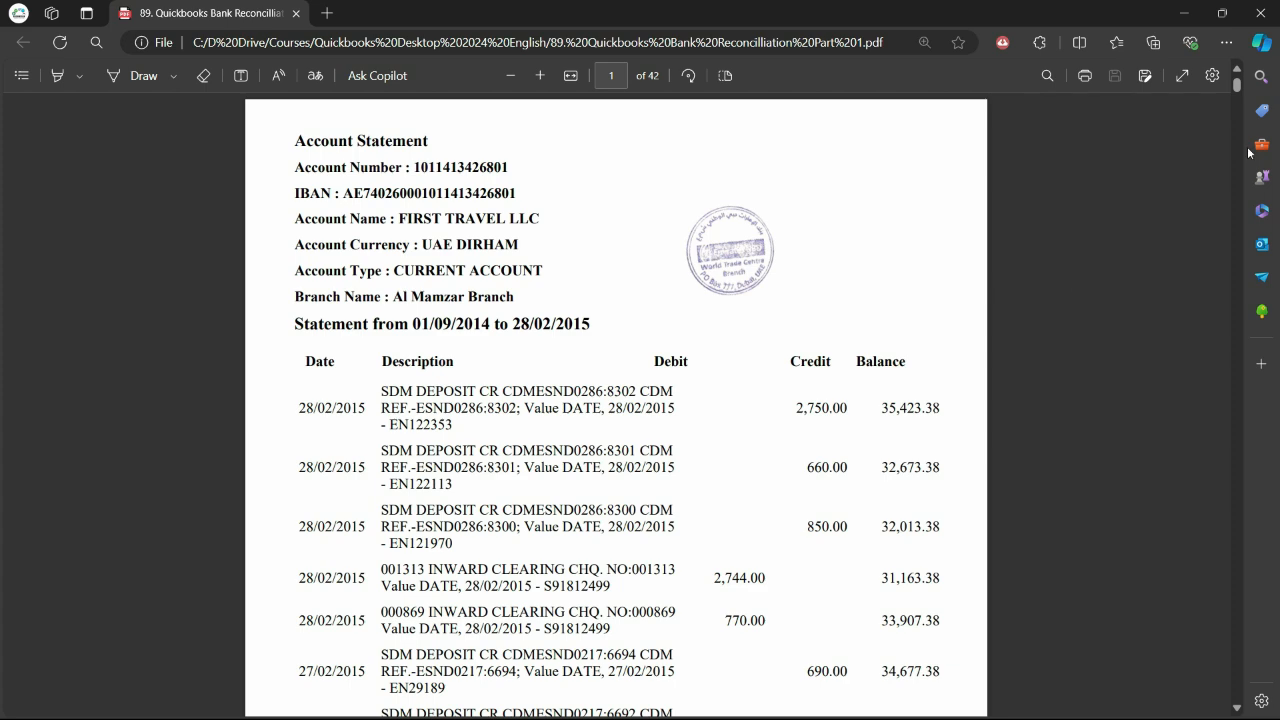
drag(1239, 87, 1230, 515)
drag(1226, 441, 298, 420)
drag(389, 327, 488, 327)
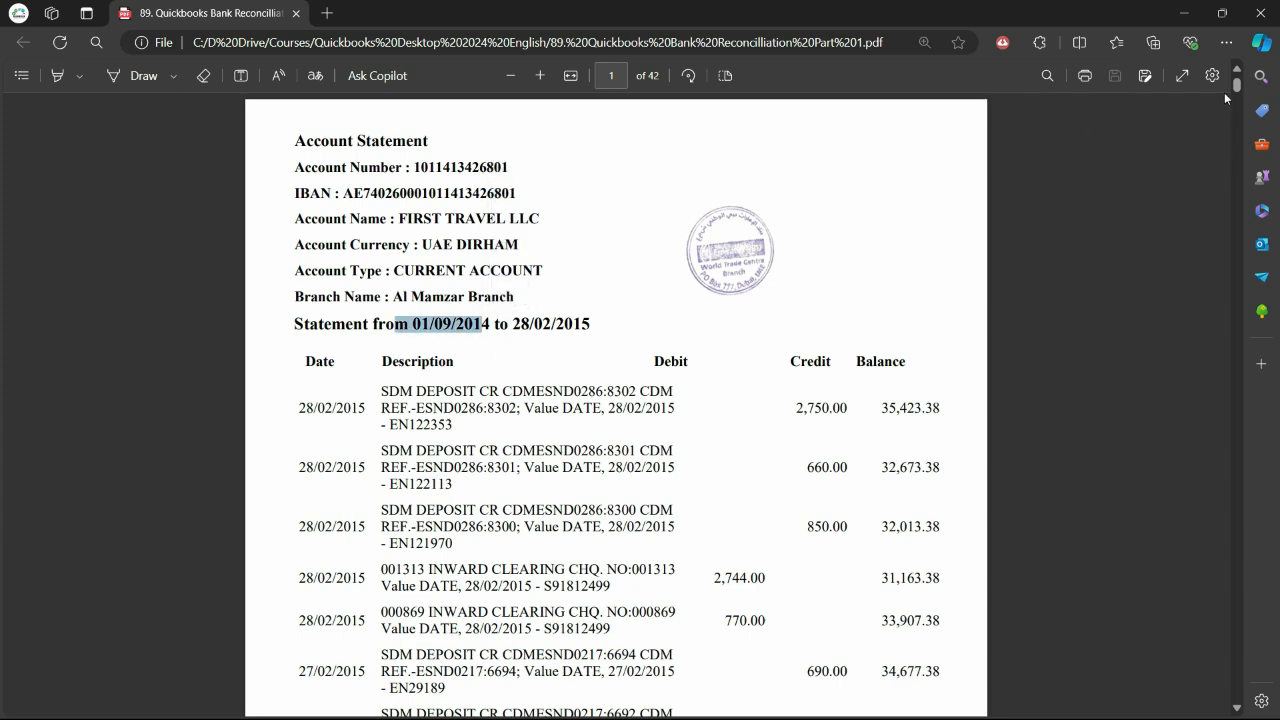
drag(1238, 88, 1237, 695)
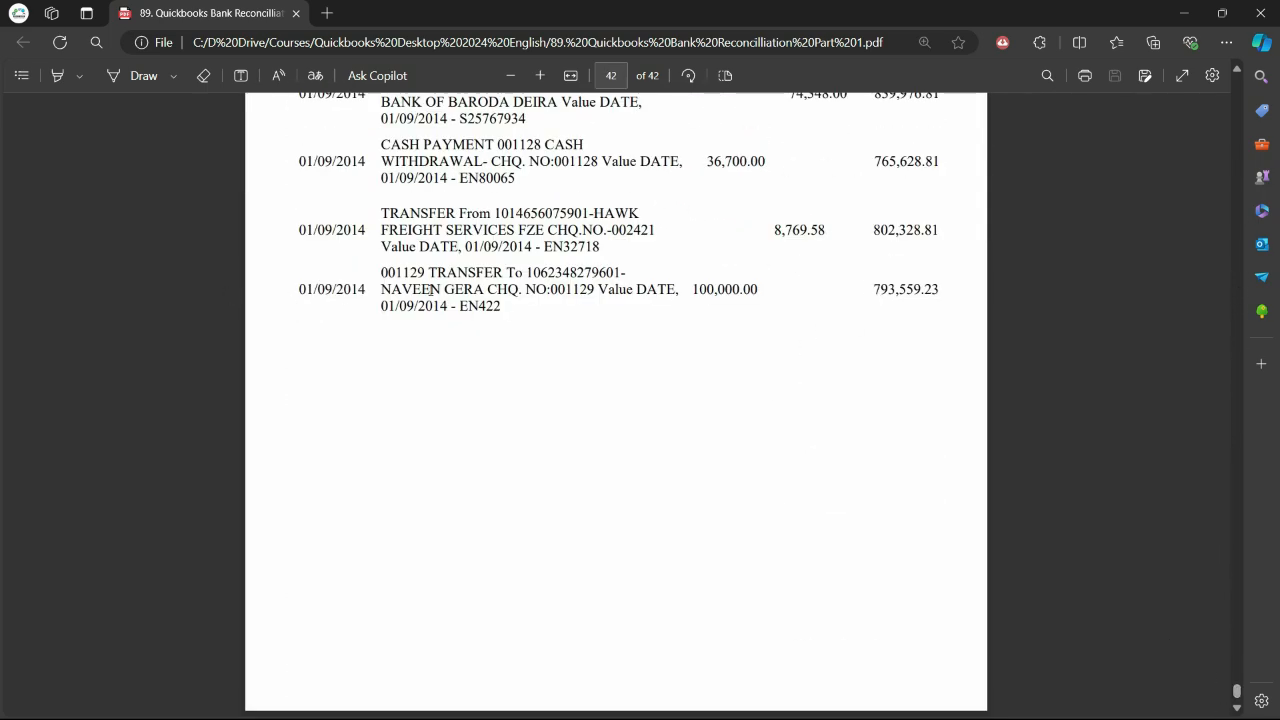
double_click(884, 289)
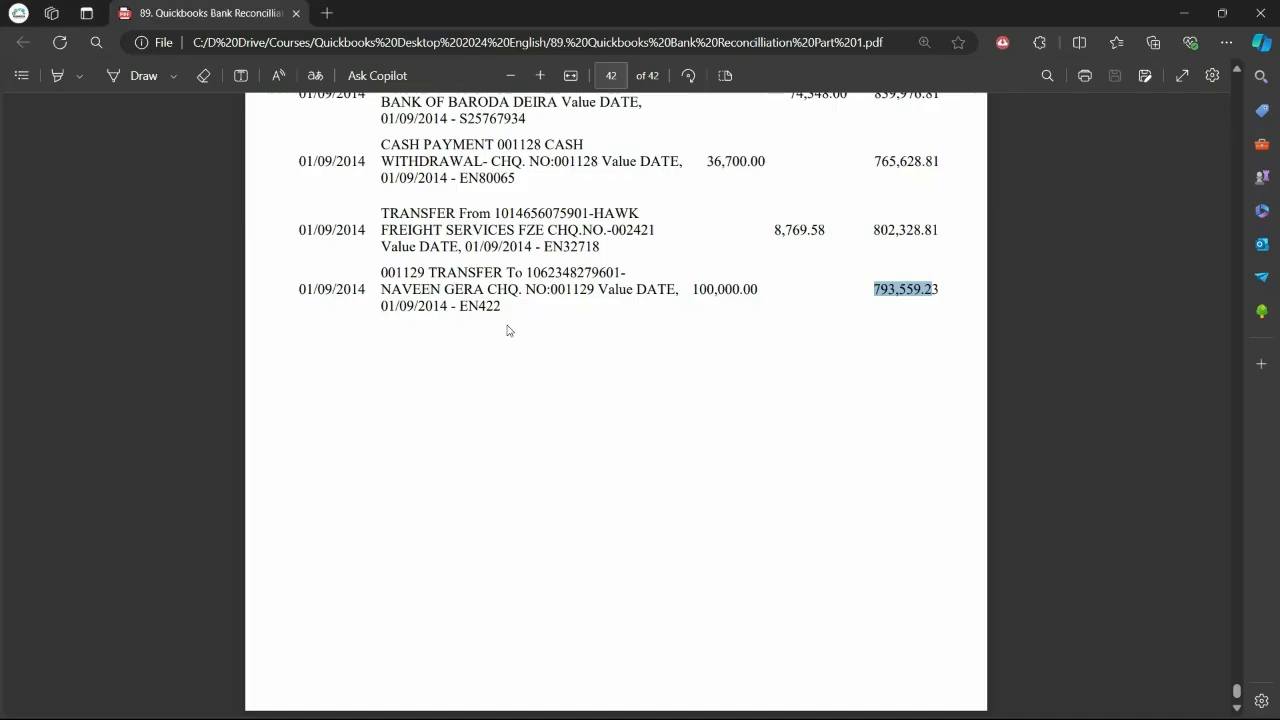
drag(367, 297, 266, 289)
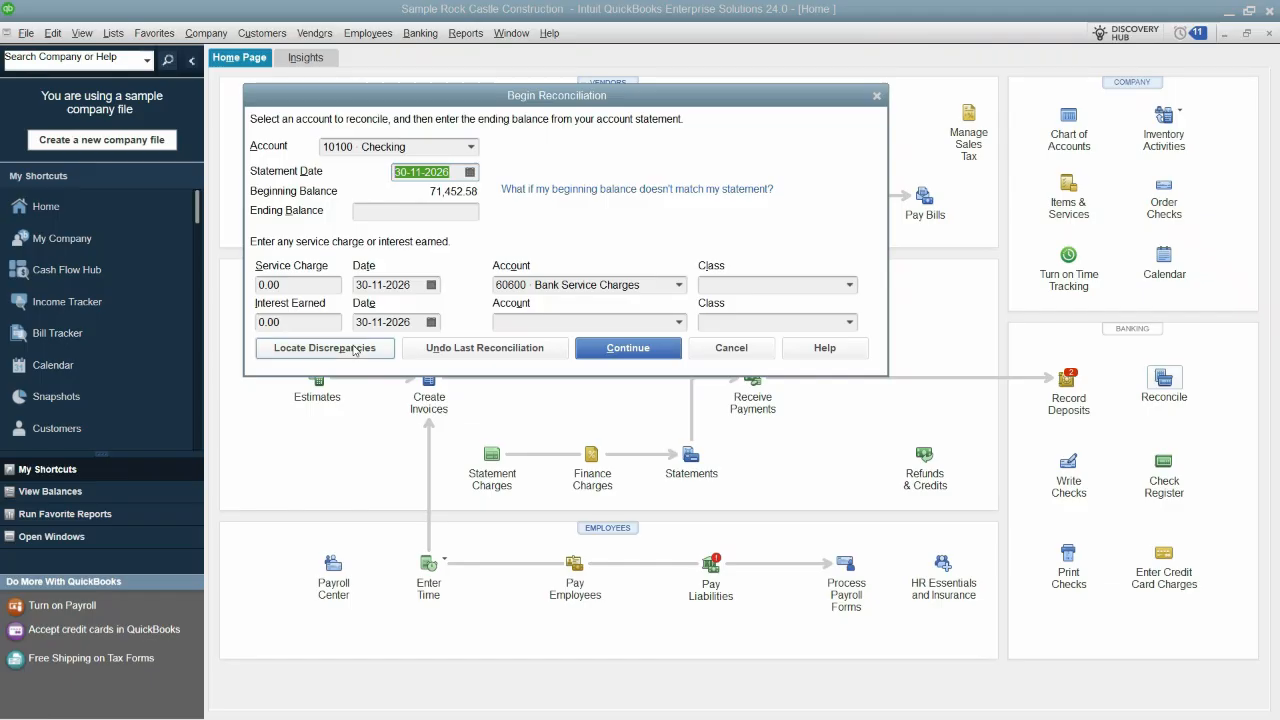
Step: Set the reconciliation's statement date to 01-09-2024 and paste 793,559.23 from the bank statement as the ending balance
text(01-09-2024)
key(Tab)
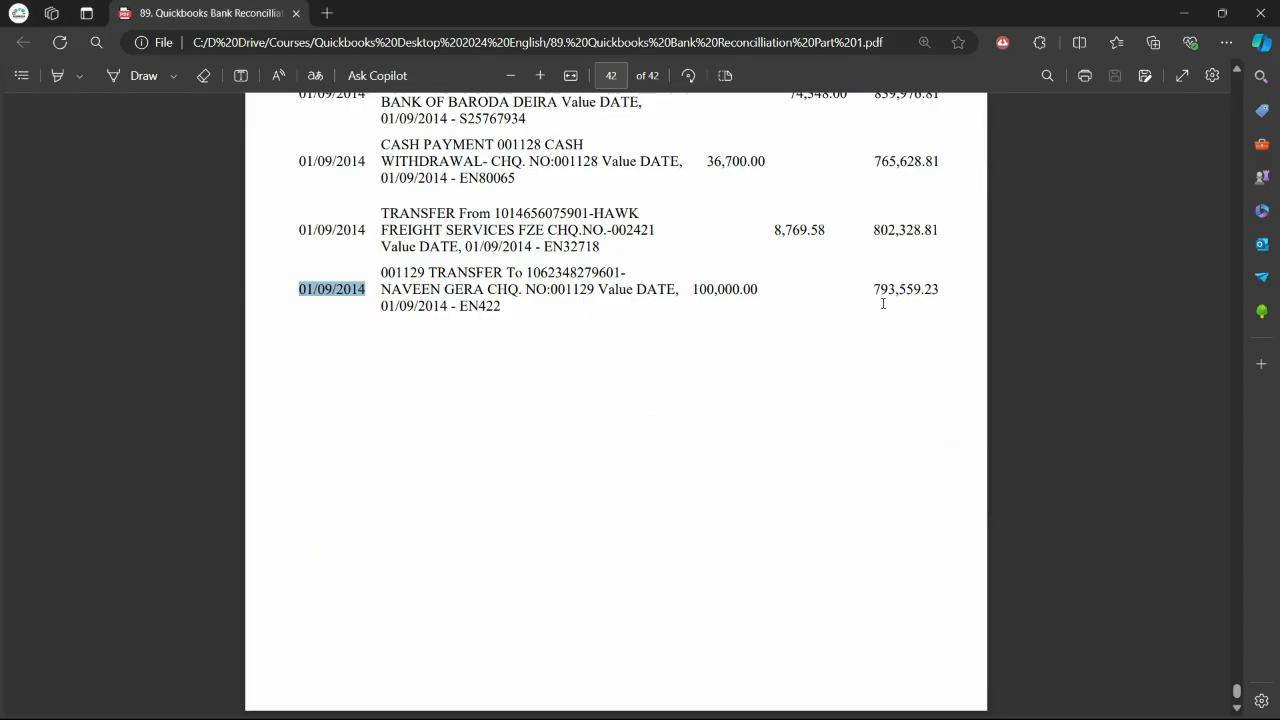
drag(877, 289, 945, 290)
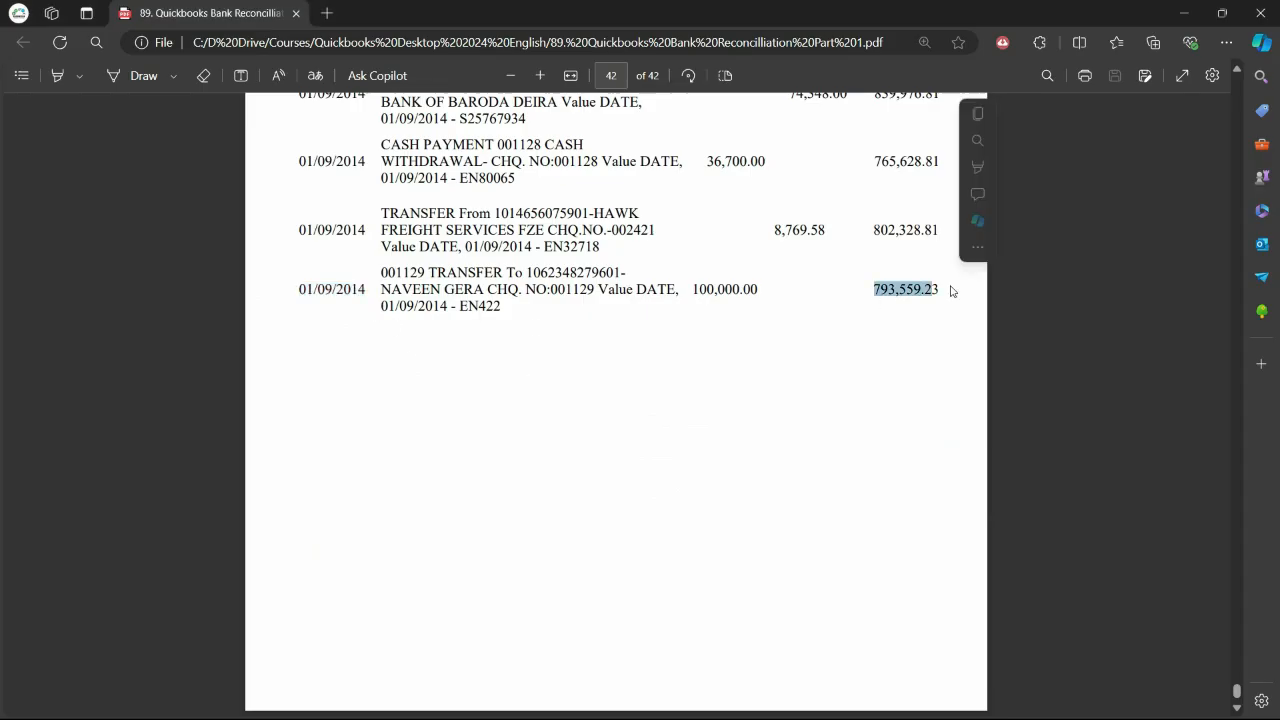
right_click(872, 289)
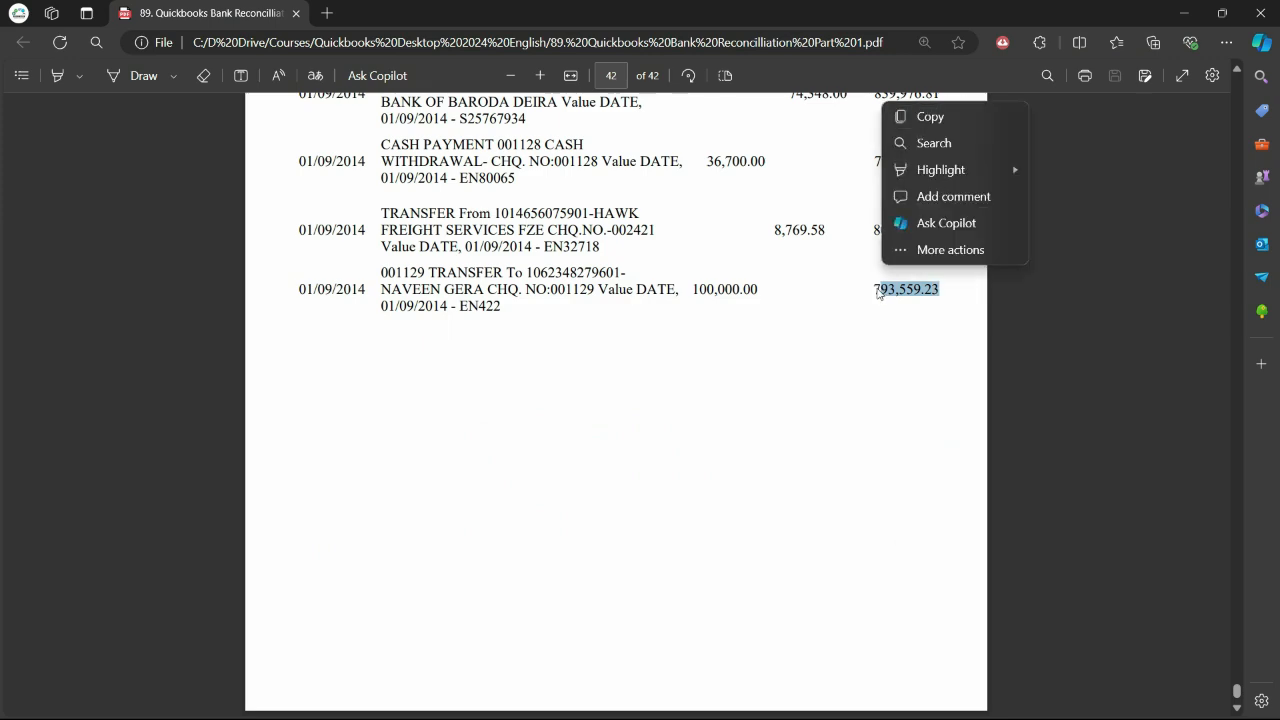
click(905, 114)
key(alt+Tab)
key(ctrl+v)
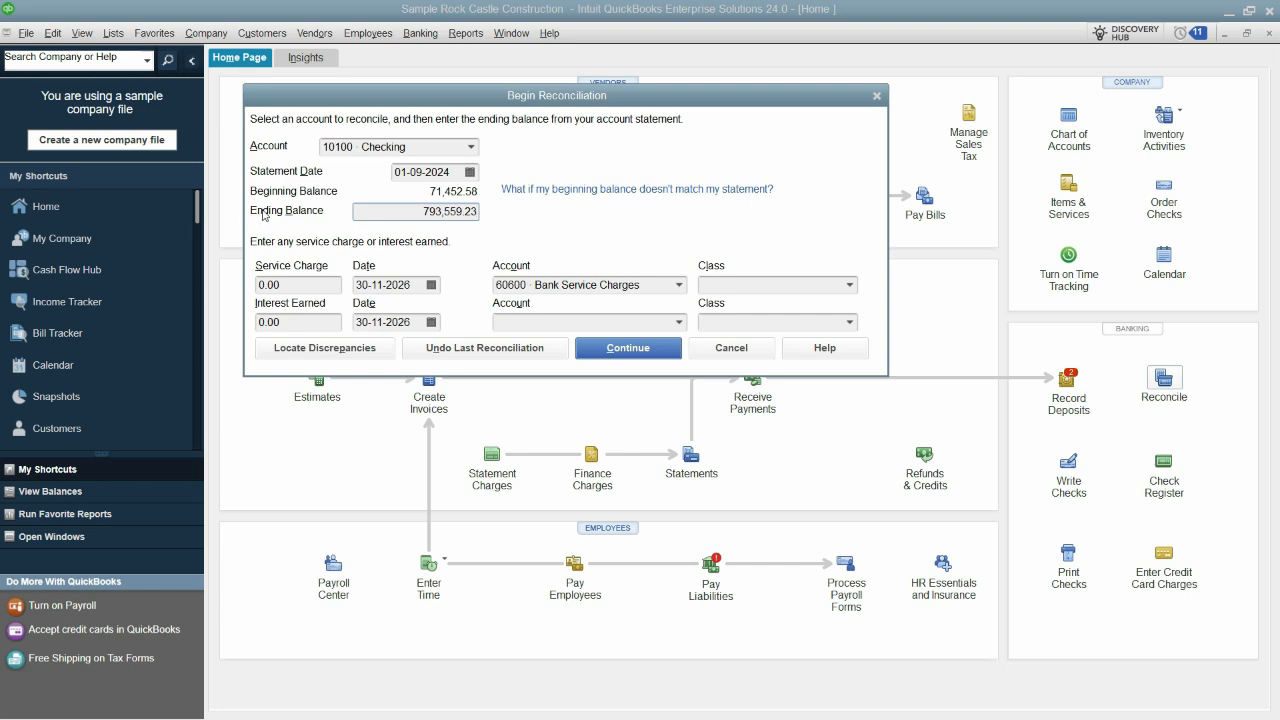
drag(428, 211, 489, 210)
Step: Enter a service charge of 200.00 dated 20-09-2024, assigned to the 60600 · Bank Service Charges account
click(304, 288)
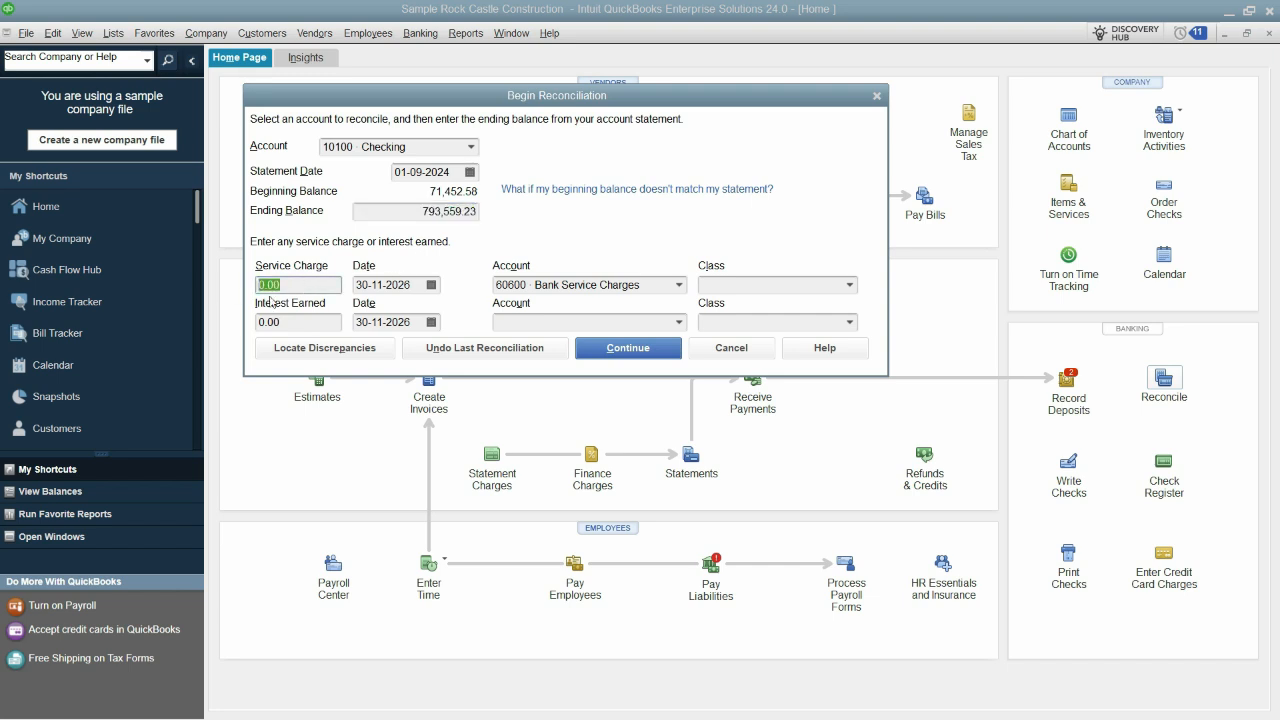
text(200)
key(Tab)
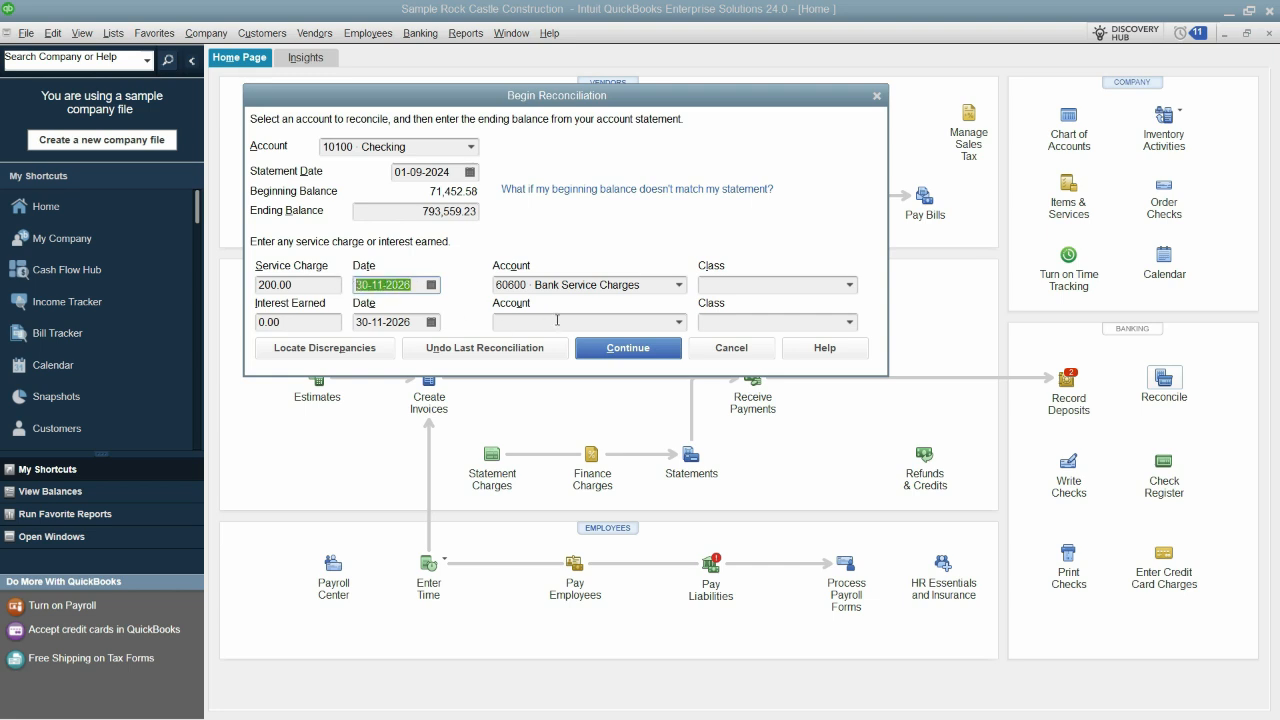
text(20)
key(plus)
text(4)
key(Tab)
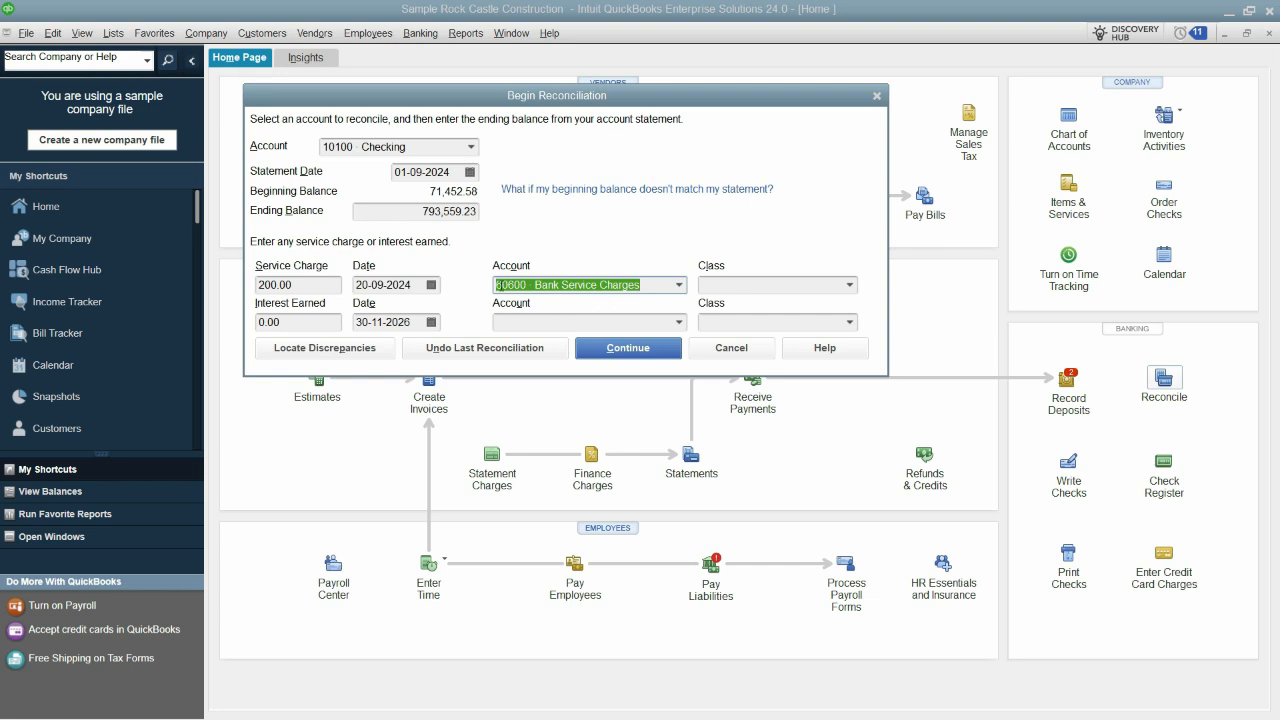
click(679, 286)
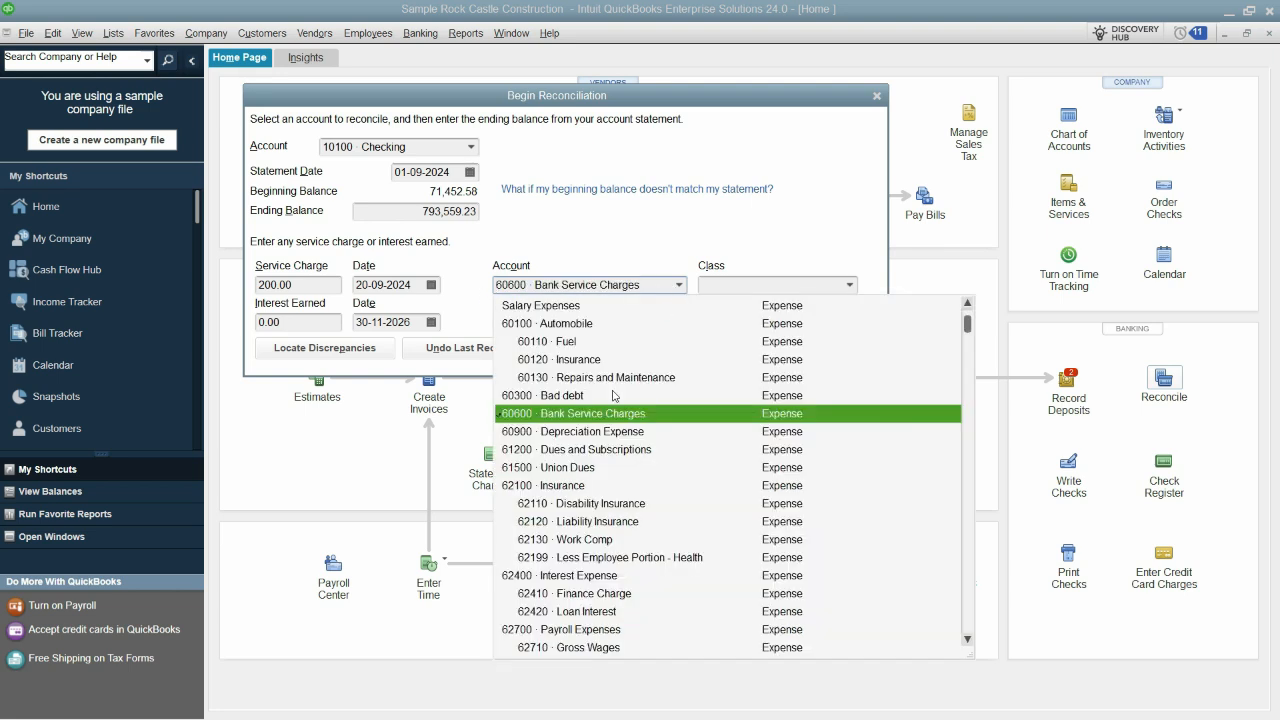
click(605, 419)
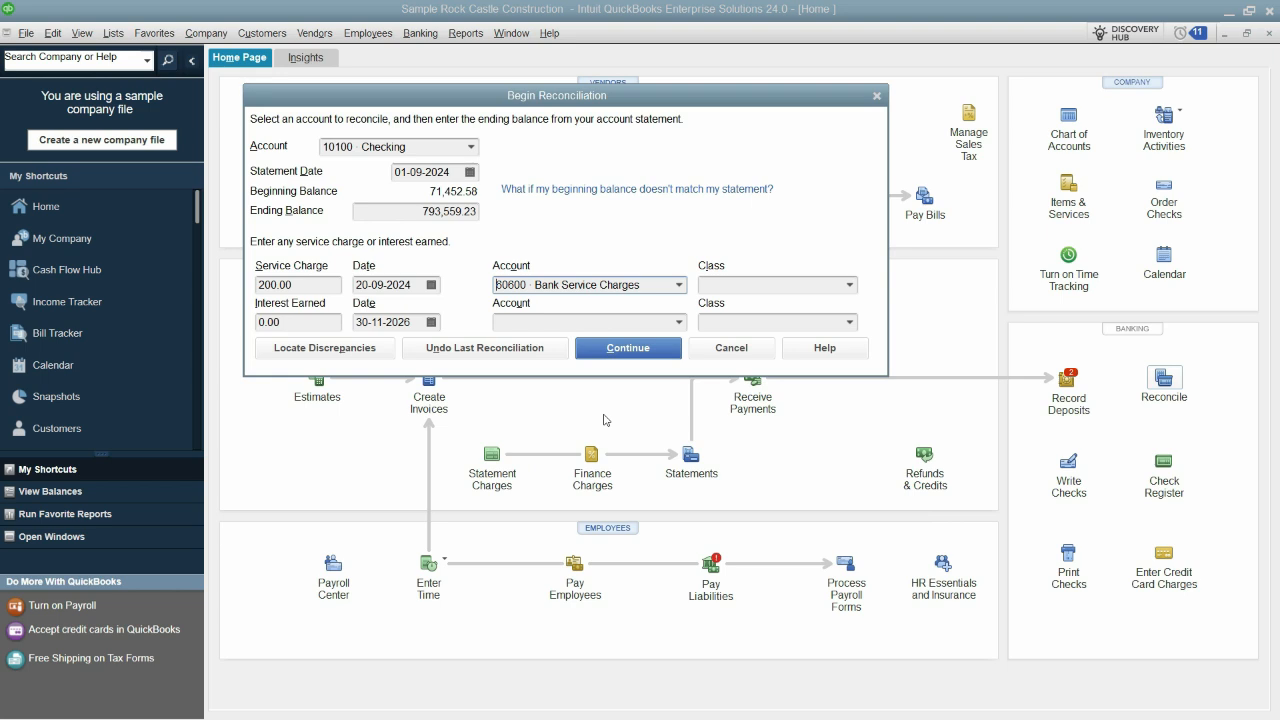
click(680, 286)
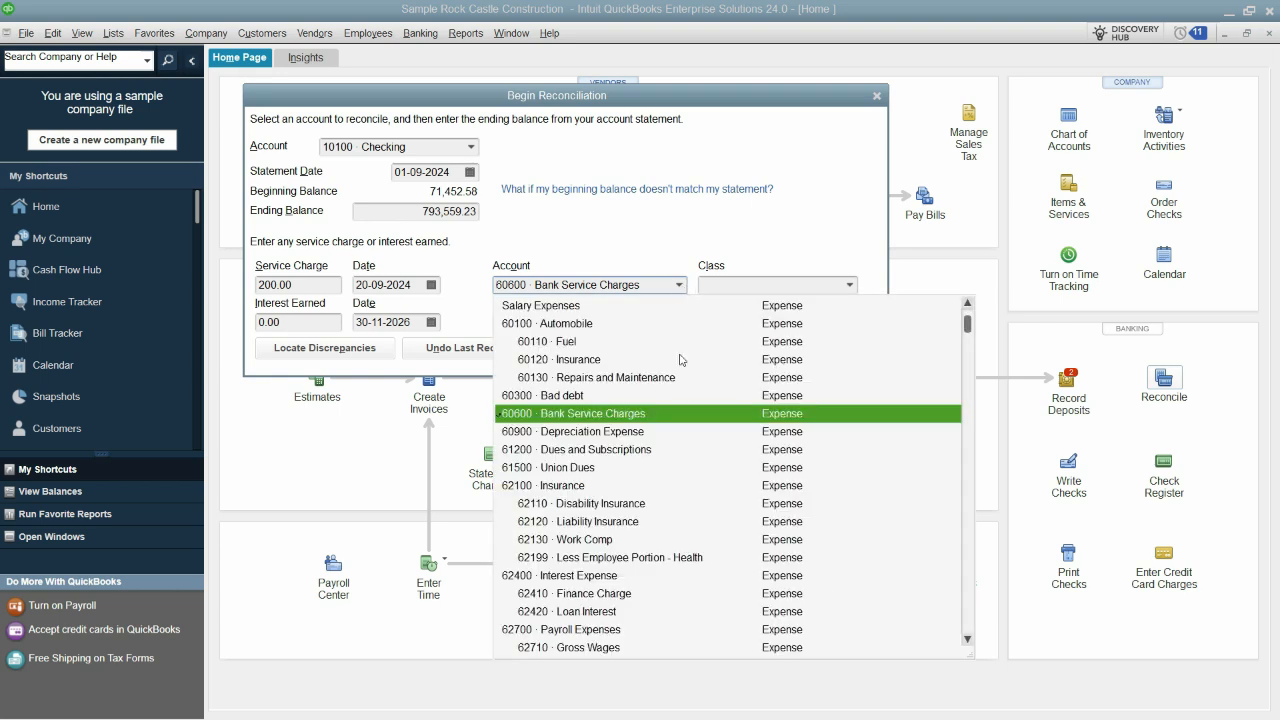
click(656, 425)
Step: Enter interest earned of 1,000.00 dated 25-09-2024 to the 70200 · Interest Income account, and continue to the transaction lists
click(295, 322)
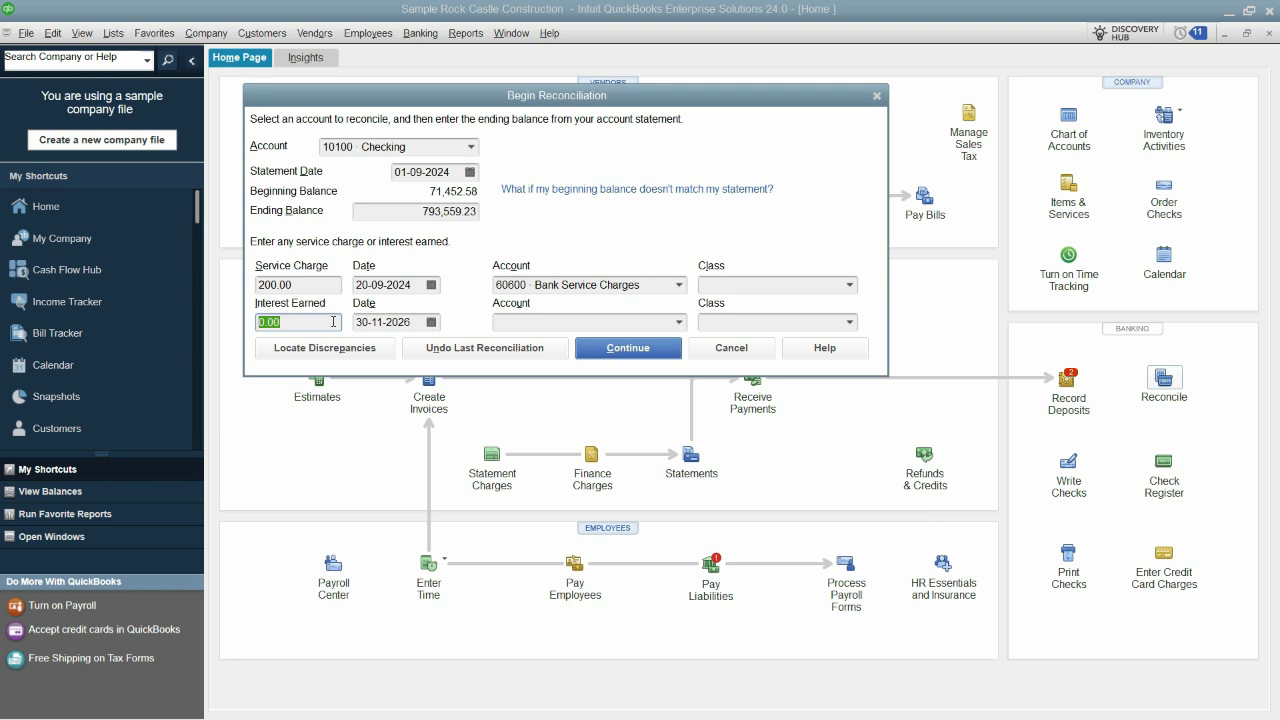
text(10)
key(Tab)
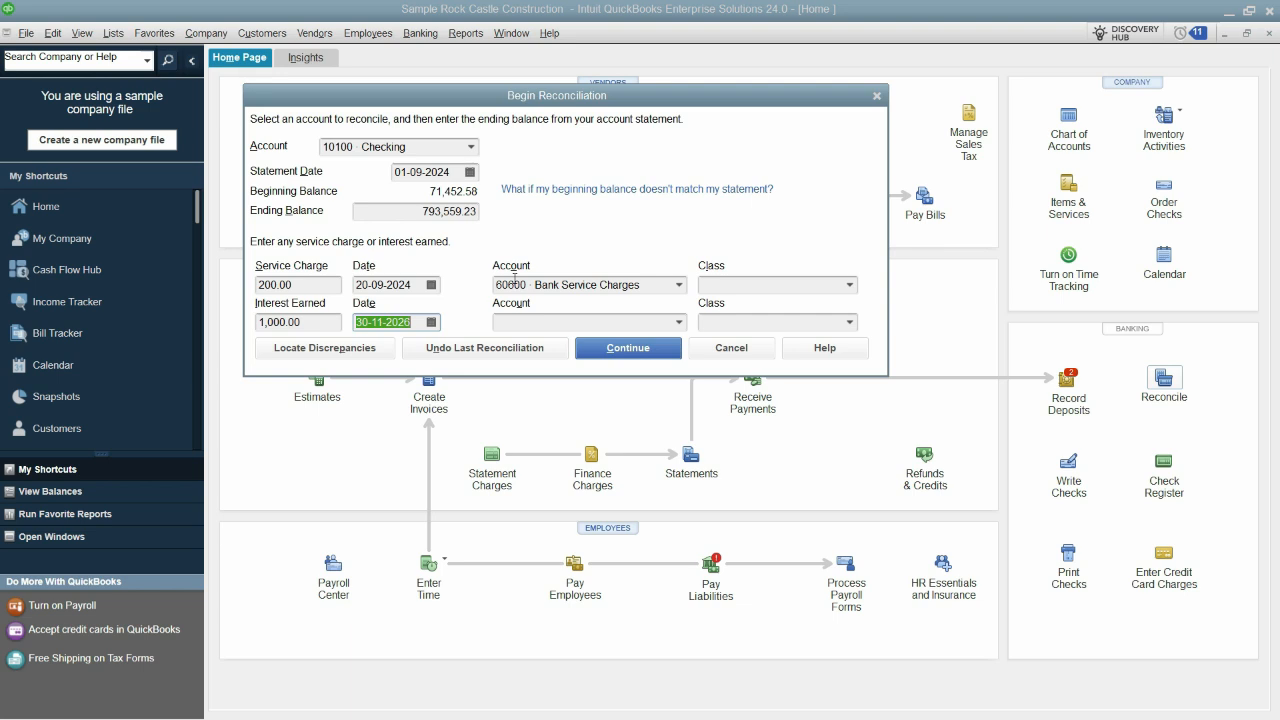
text(25-09)
key(Tab)
text(I)
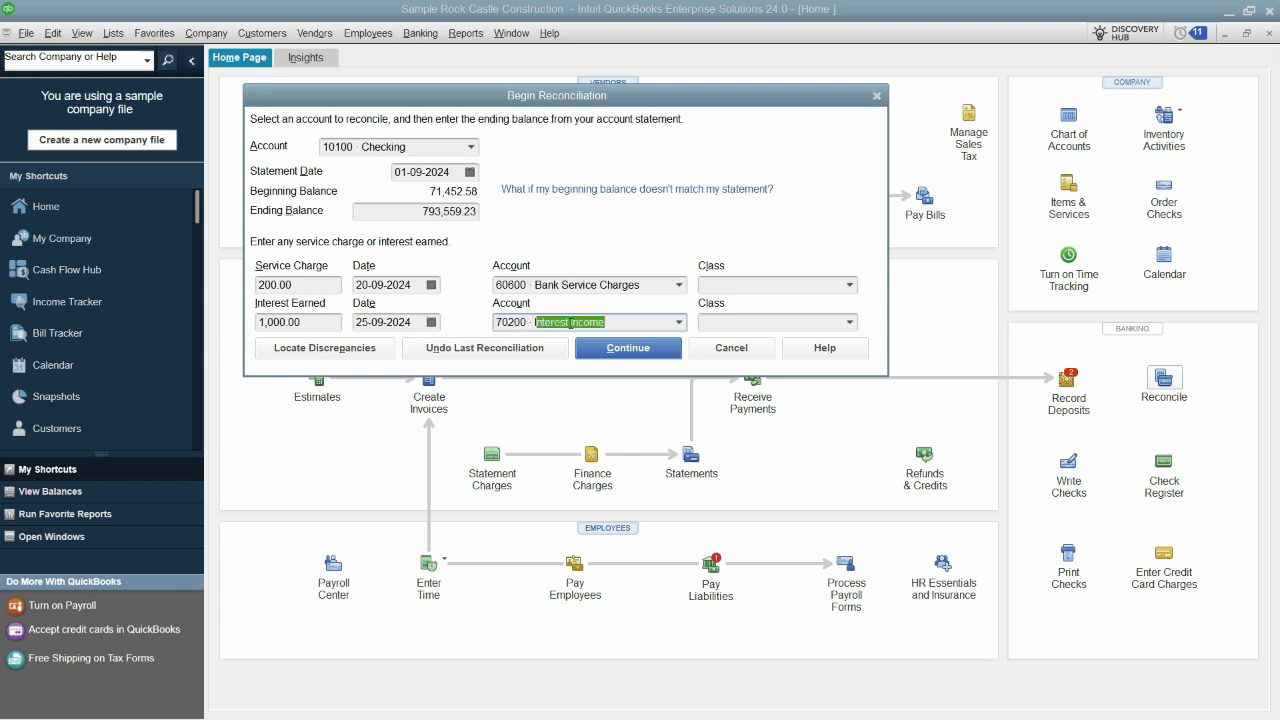
click(683, 327)
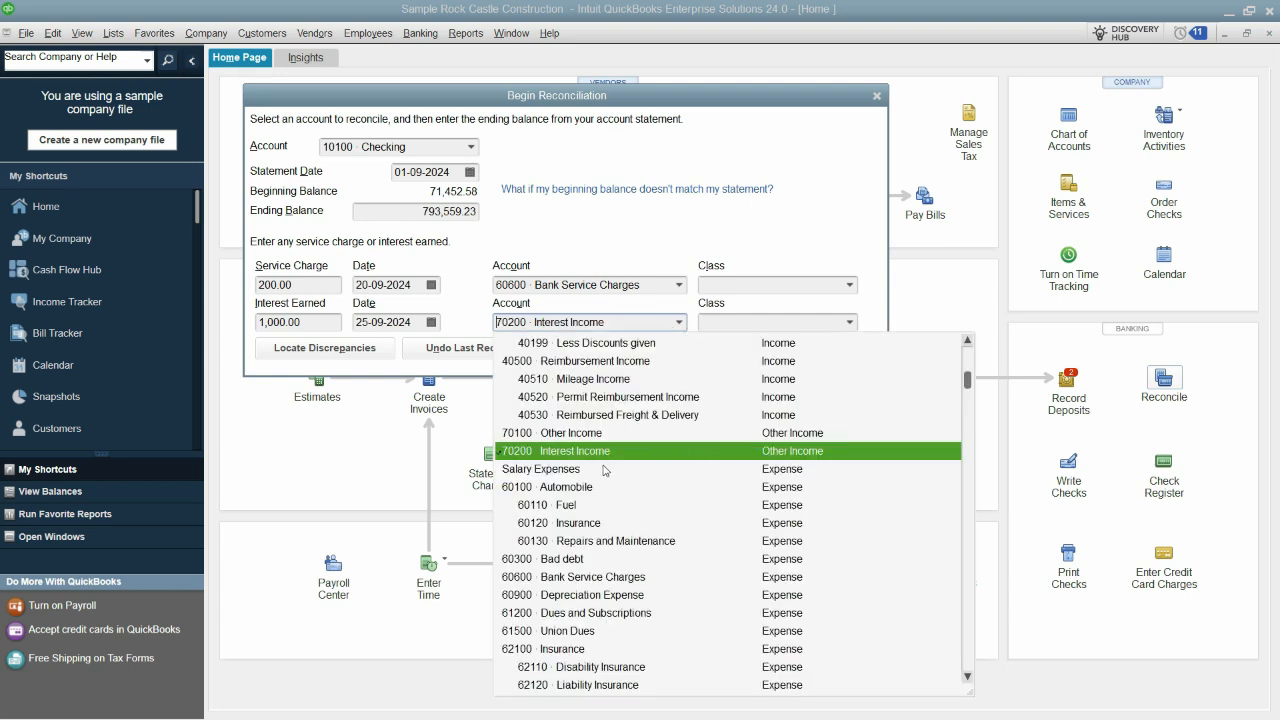
click(679, 456)
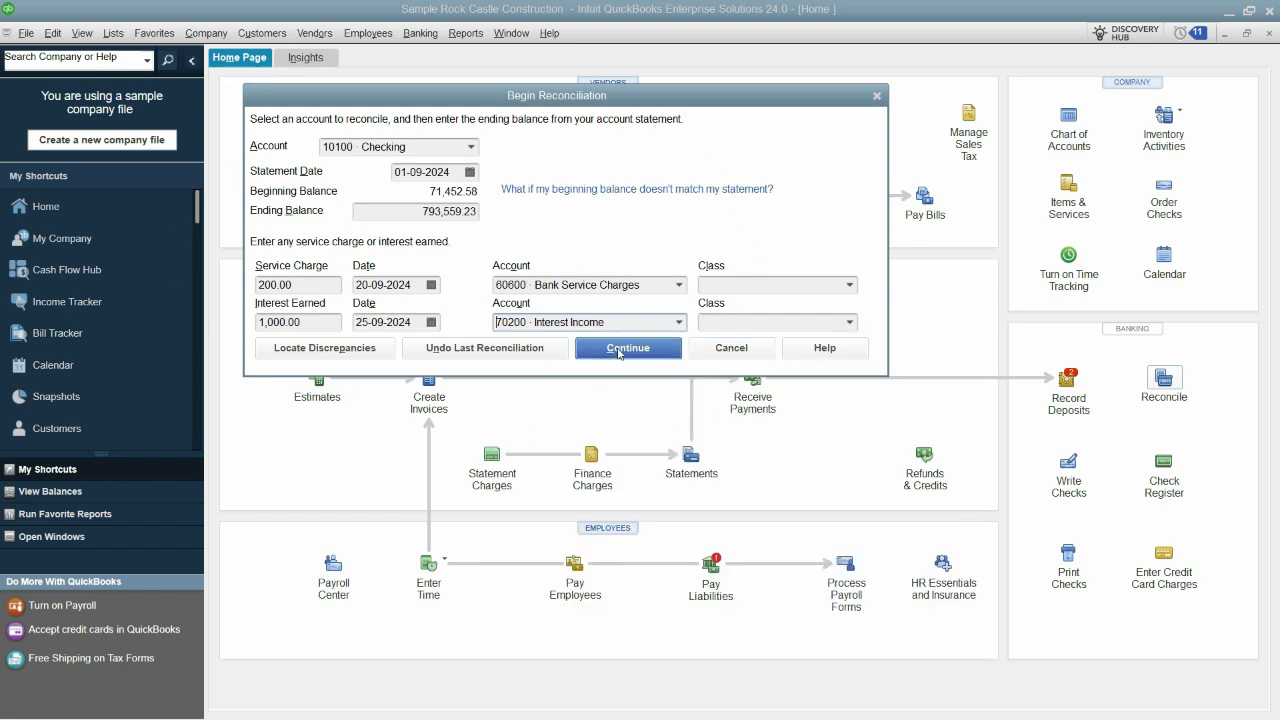
click(617, 350)
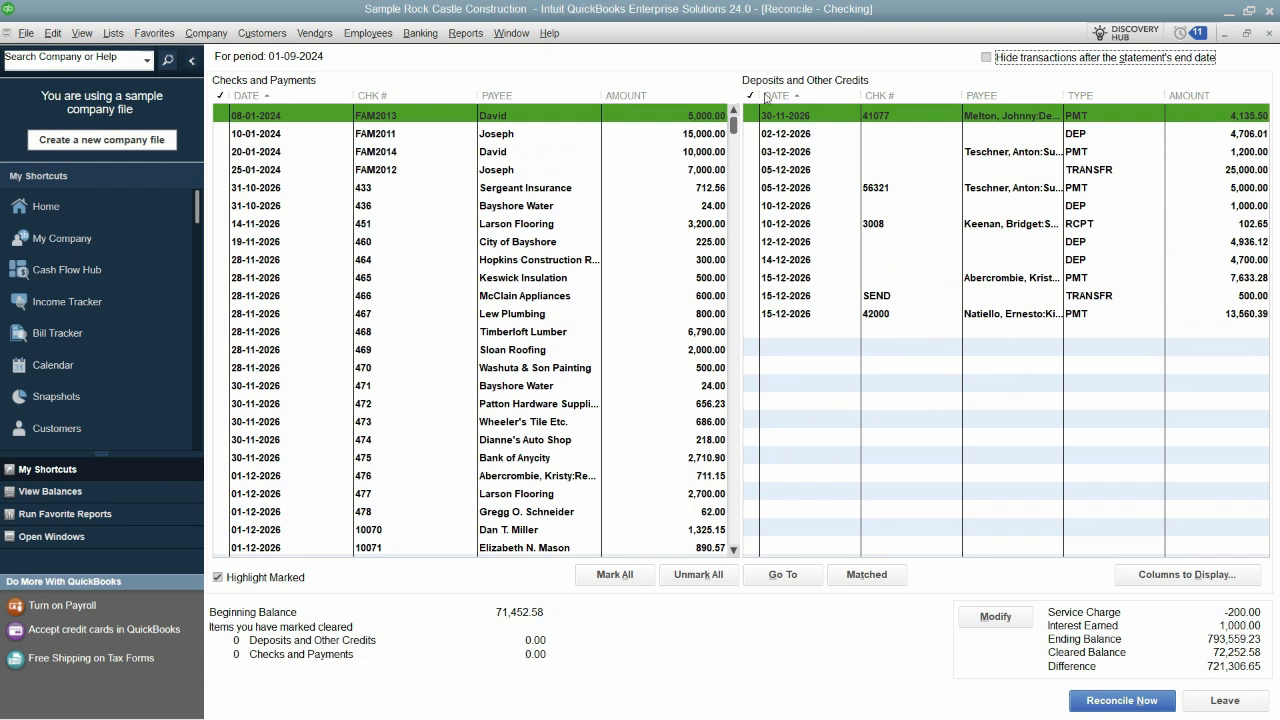
Step: Mark as cleared the credits dated 30-11-2026, 02-12-2026 and 10-12-2026, plus the 05-12-2026 transfer and payment
click(755, 119)
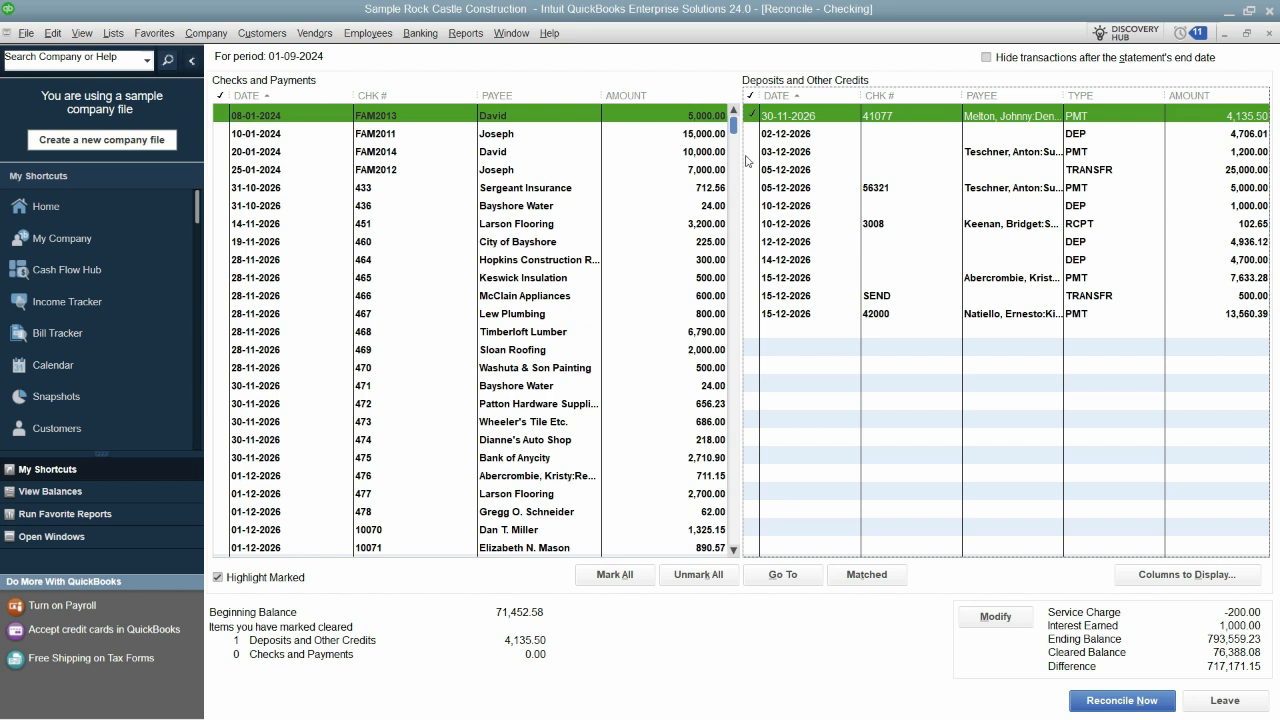
click(753, 133)
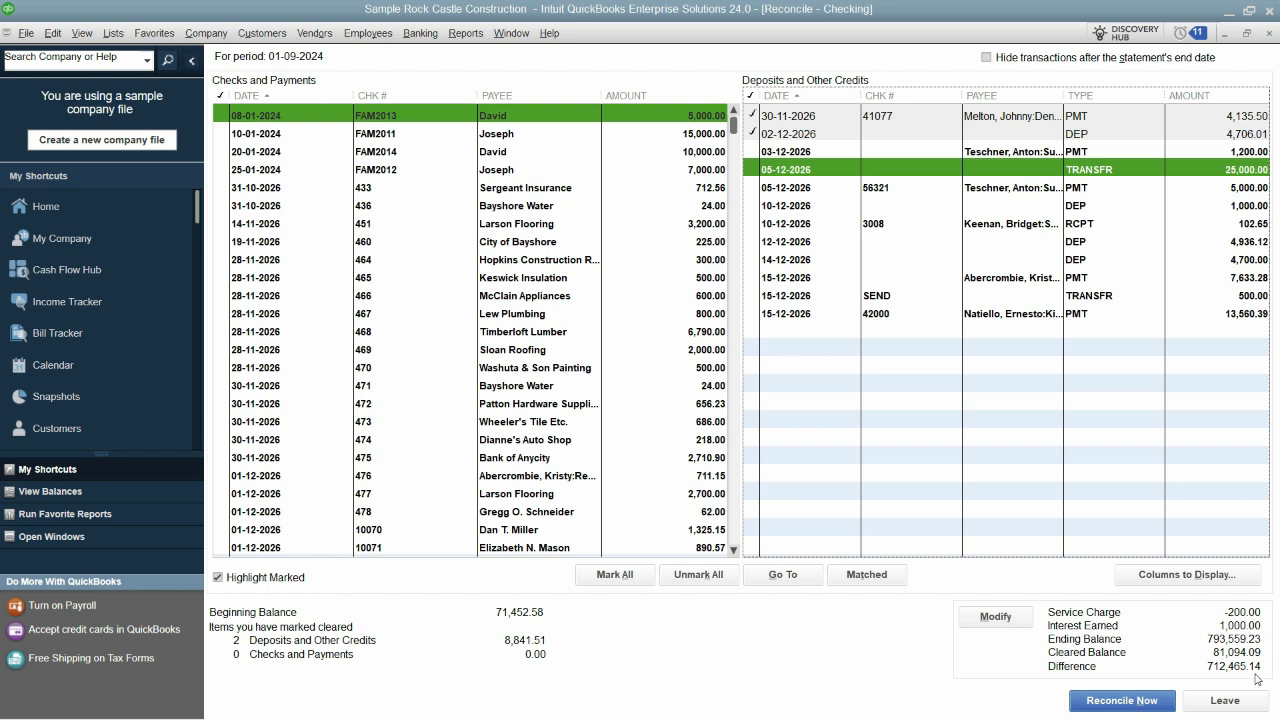
click(755, 173)
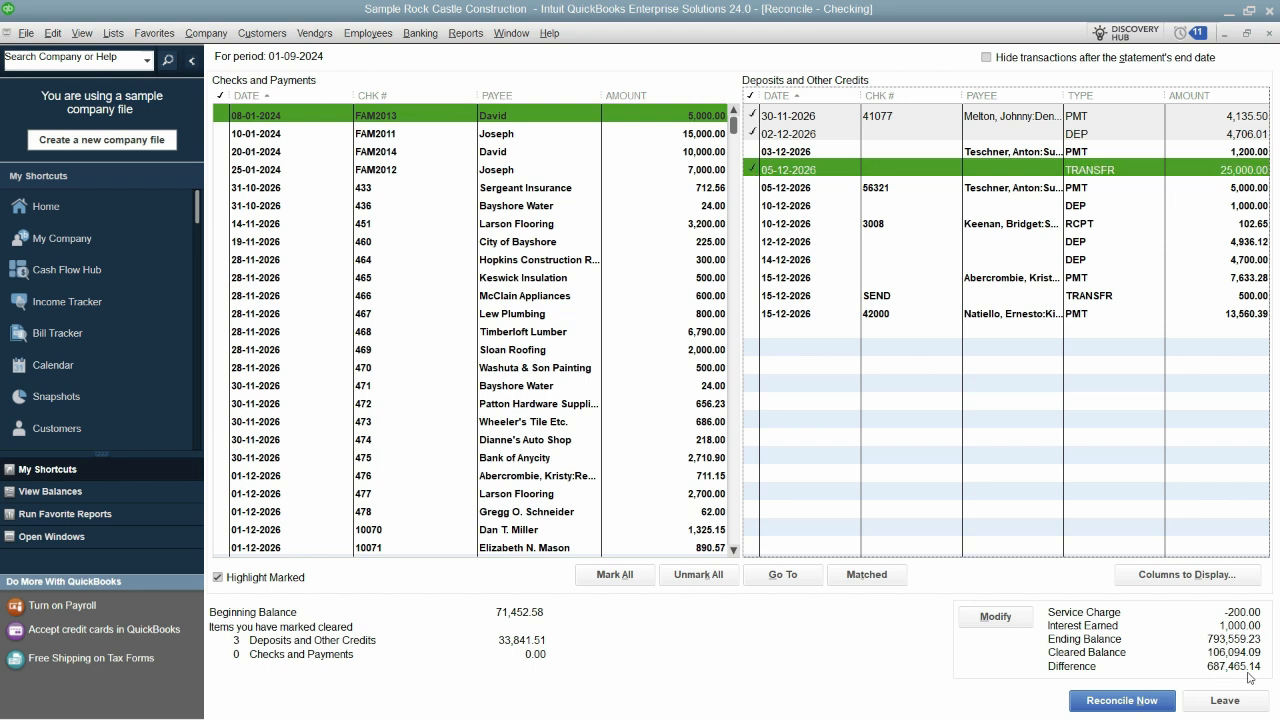
click(755, 187)
click(755, 205)
click(755, 222)
Step: Mark the 14-12-2026 deposit and all three 15-12-2026 credits as cleared
click(755, 259)
click(761, 294)
click(756, 277)
click(758, 312)
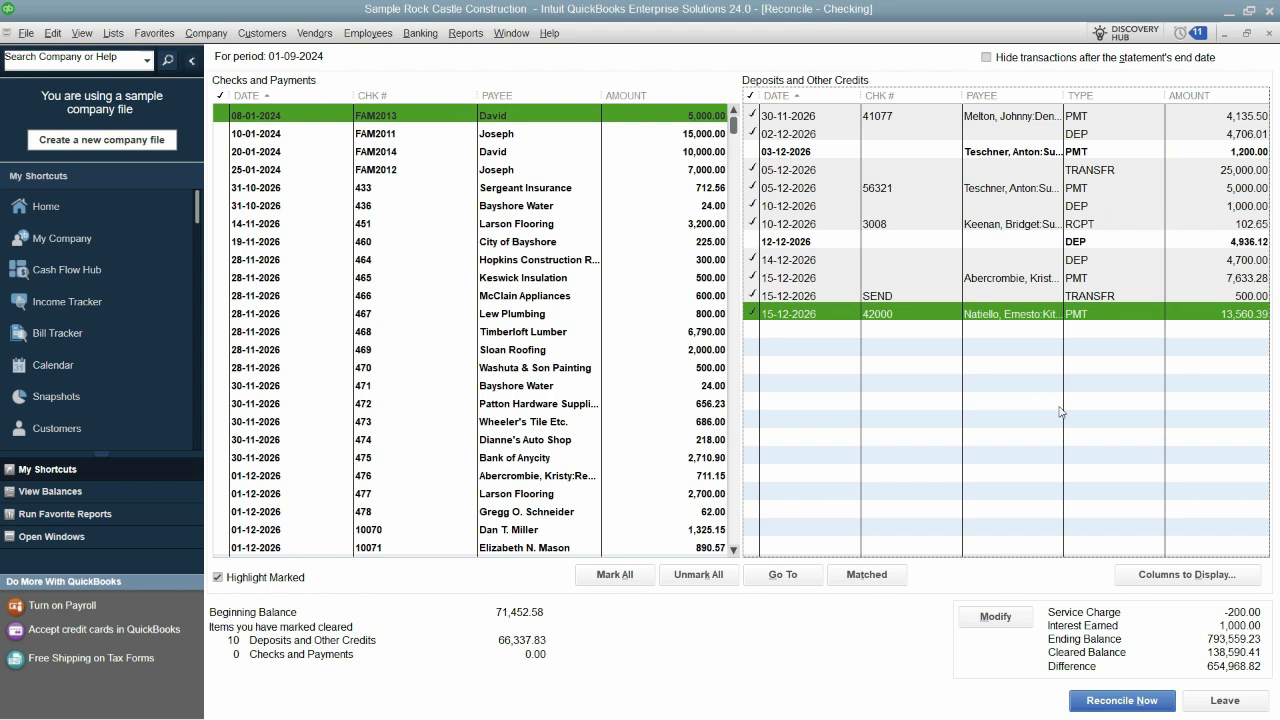
Step: Unmark the three 15-12-2026 credits and the 14-12-2026 deposit
click(757, 313)
click(757, 295)
click(757, 277)
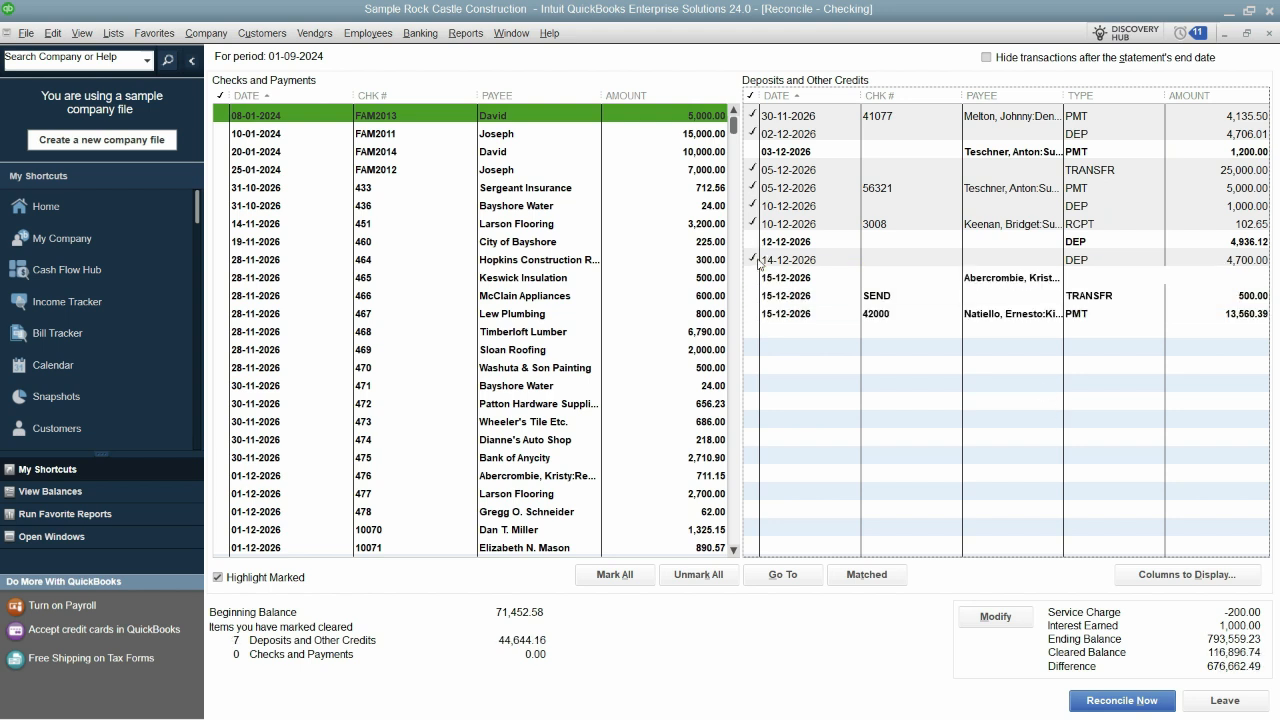
click(757, 259)
Step: Switch to the bank statement PDF and compare its last-page entries with the reconciliation's marked transactions
key(alt+Tab)
scroll(549, 314, up, 5)
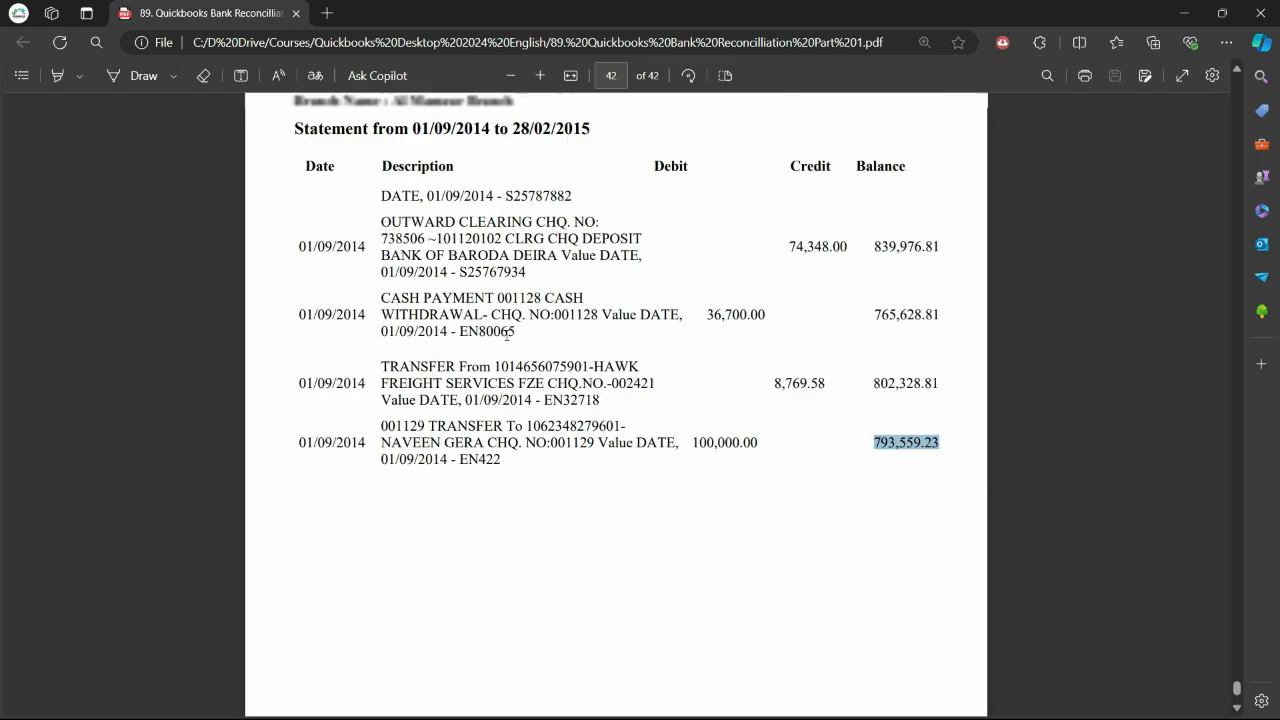
key(alt+Tab)
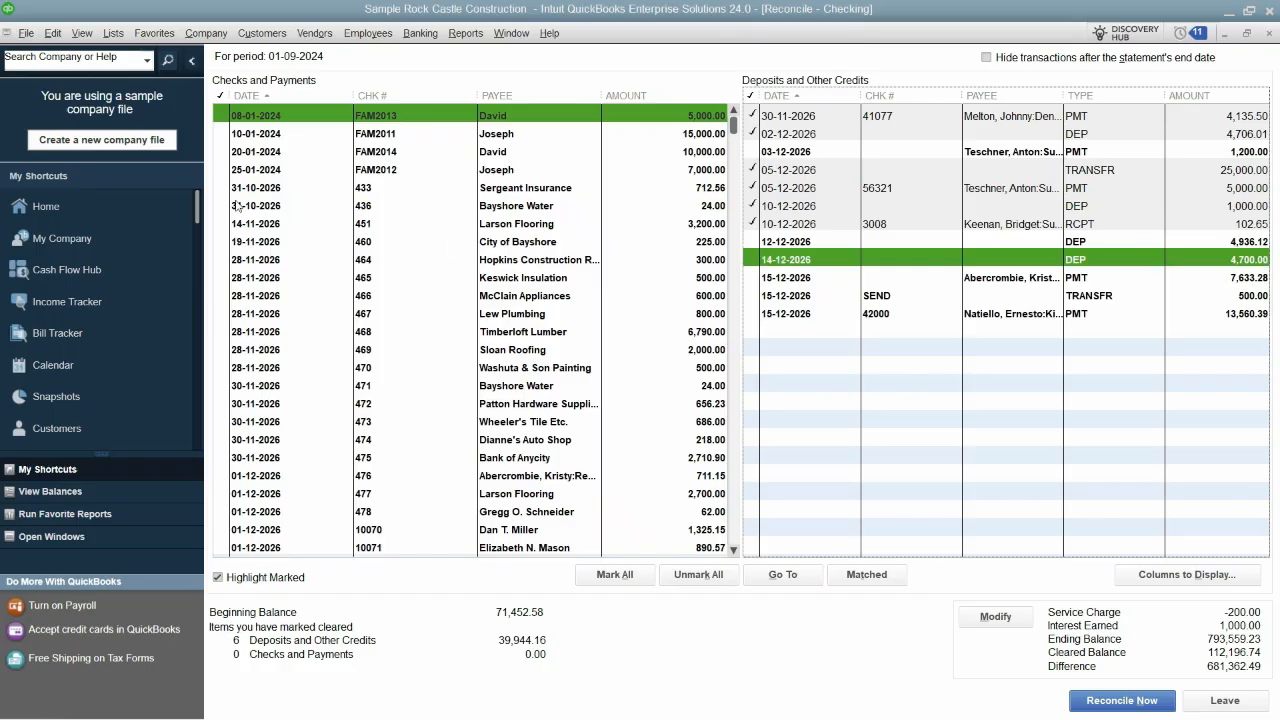
key(alt+Tab)
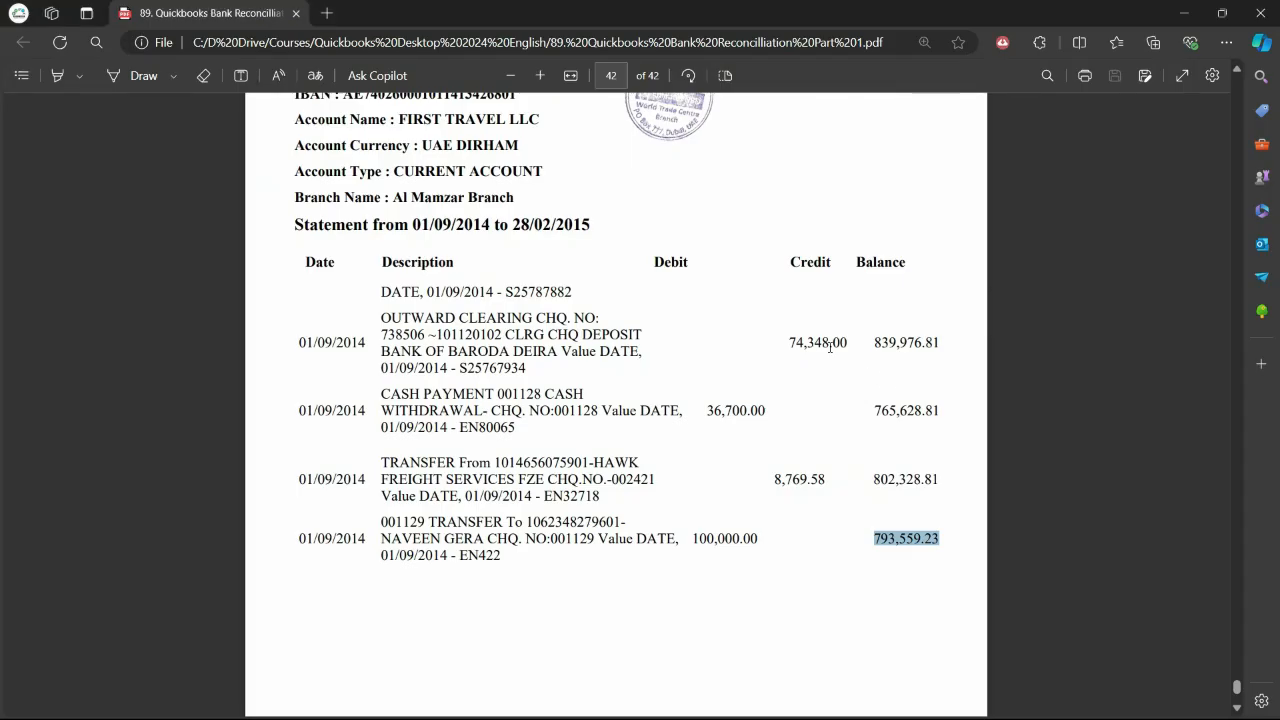
key(alt+Tab)
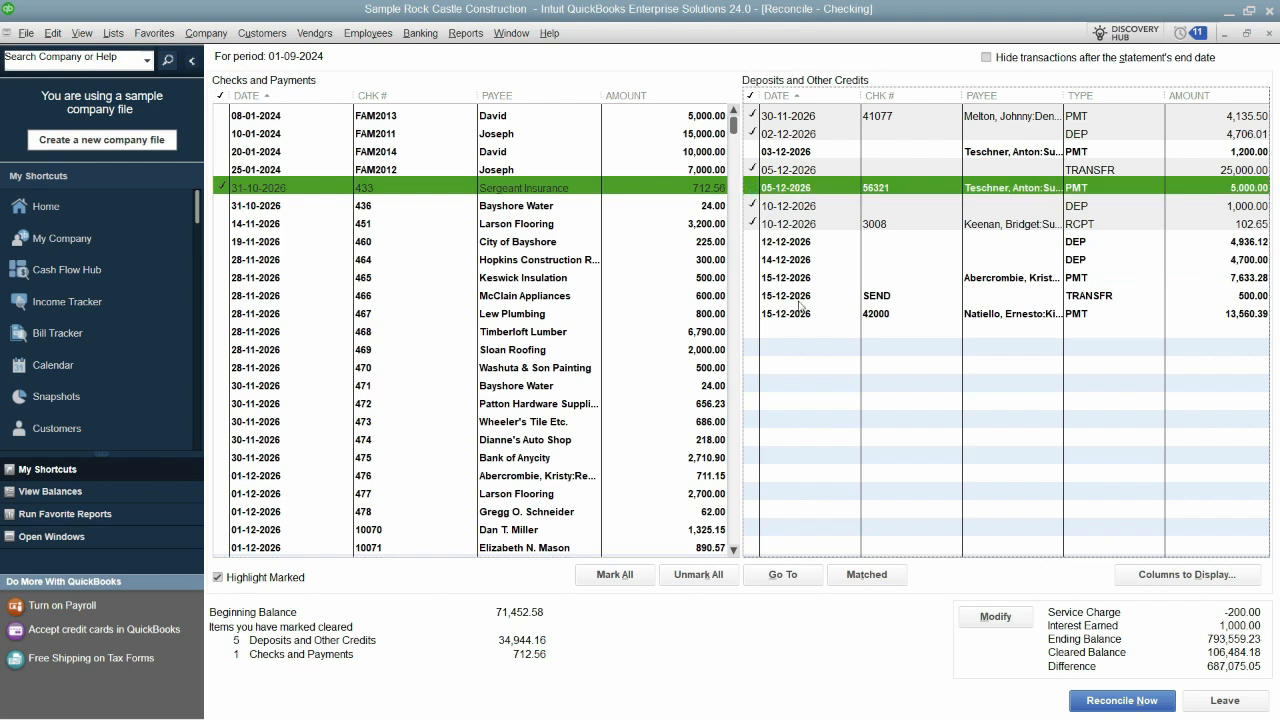
Step: Unmark the 10-12-2026 receipt 3008 for 102.65 and mark the 05-12-2026 payment 56321 as cleared
click(753, 205)
click(755, 223)
click(754, 205)
click(755, 189)
Step: Check the statement's end date in the bank statement PDF, and preview the reconciliation with transactions after the end date hidden
key(alt+Tab)
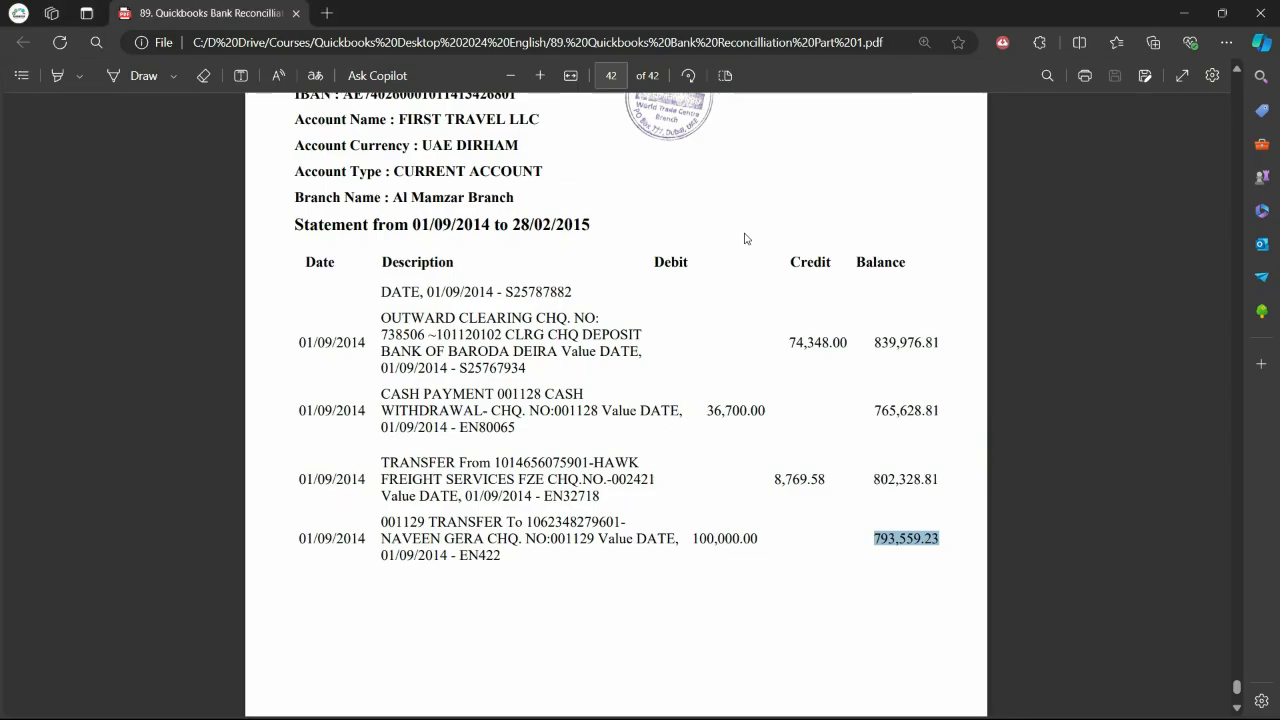
key(alt+Tab)
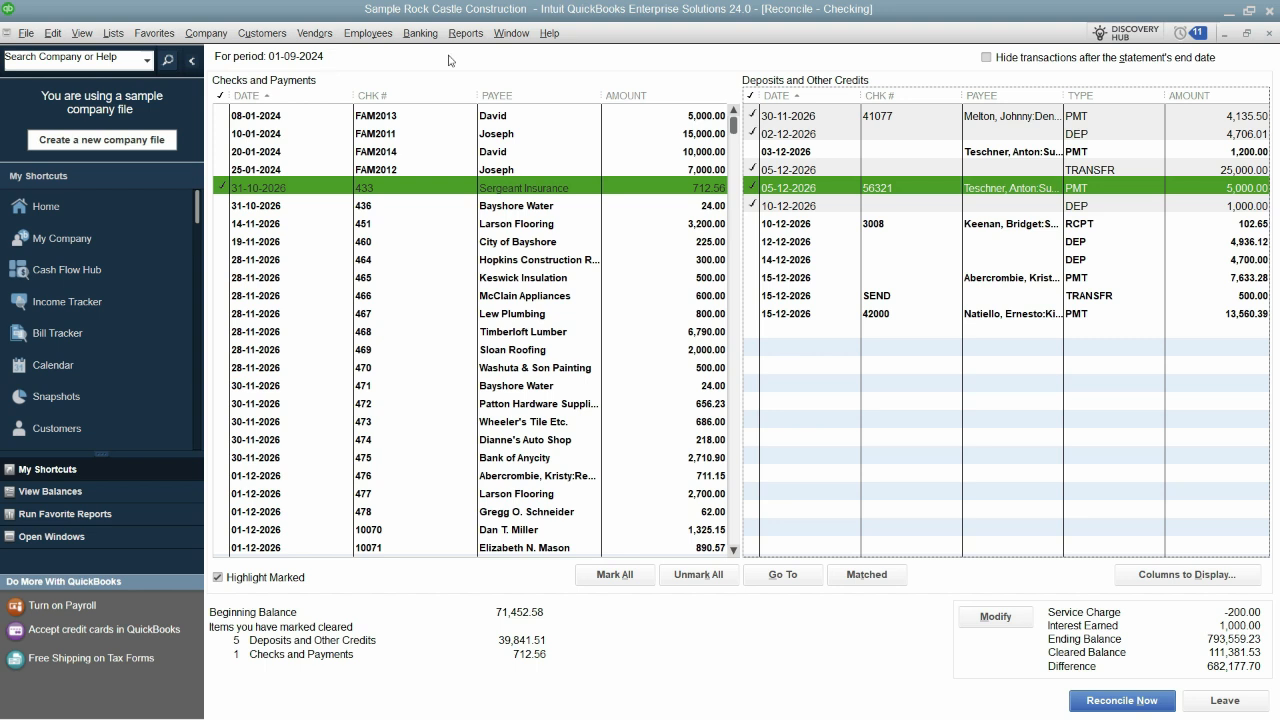
key(alt+Tab)
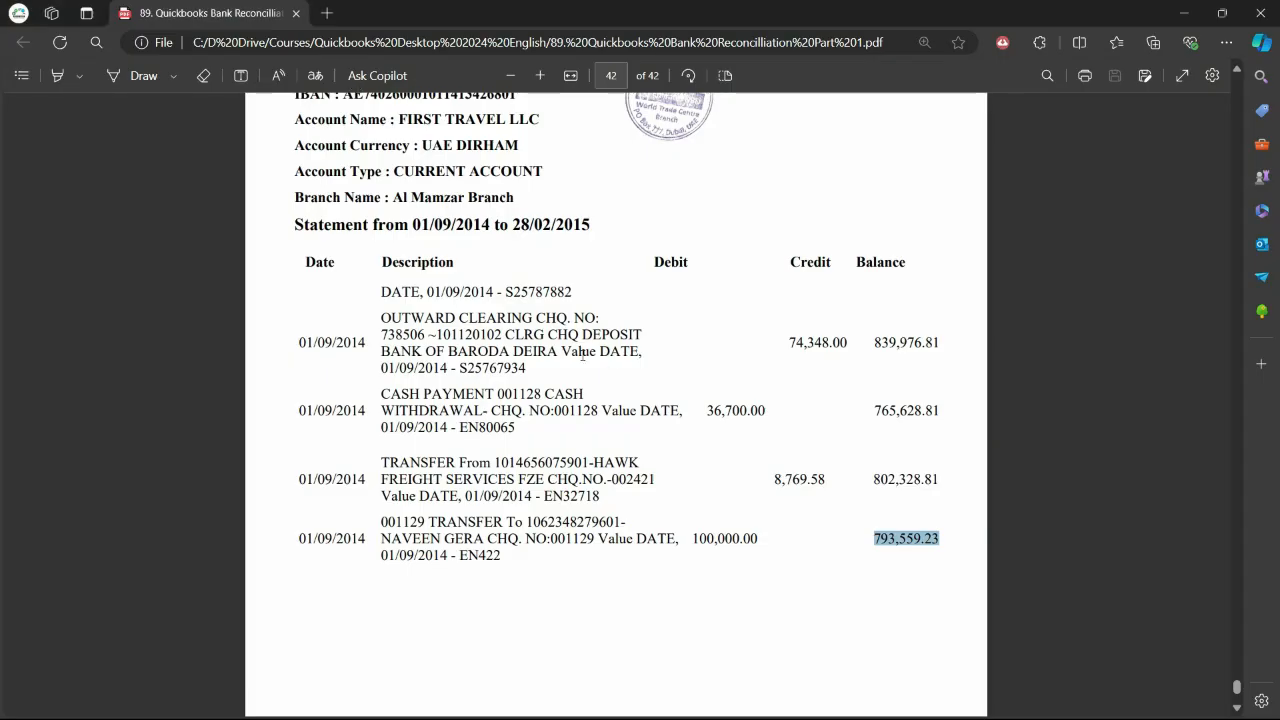
drag(514, 228, 590, 226)
key(alt+Tab)
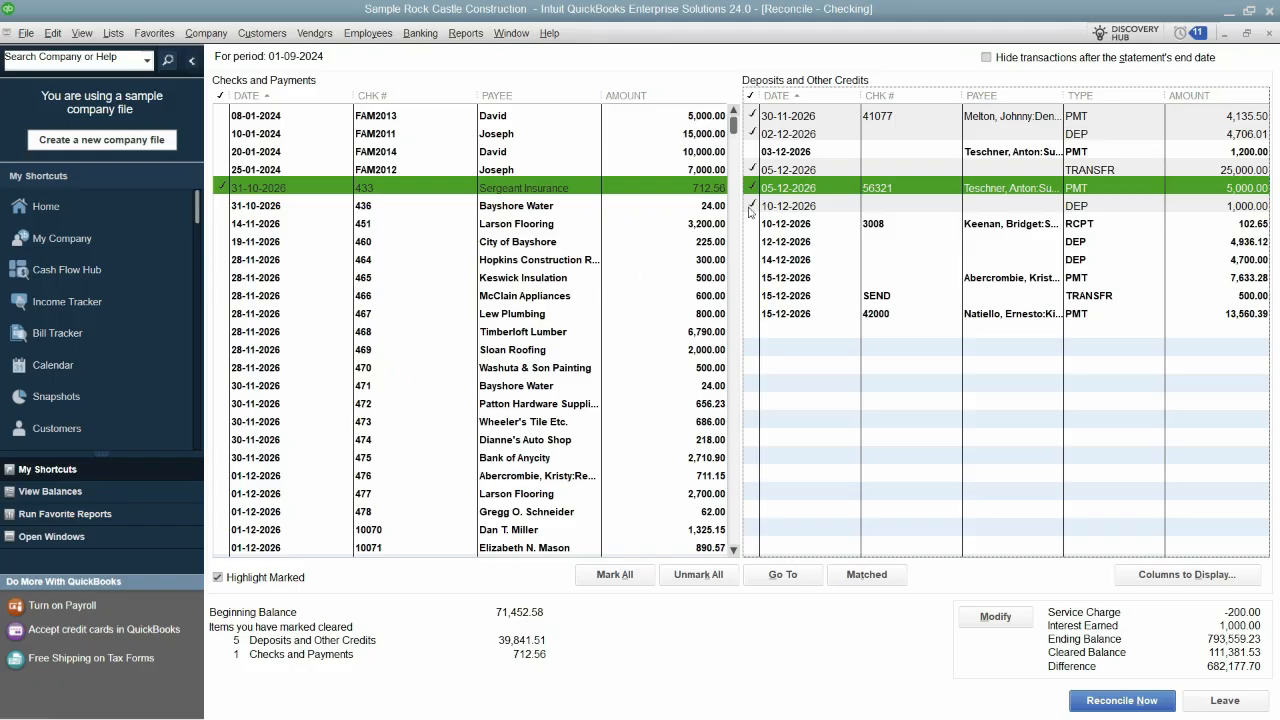
click(987, 58)
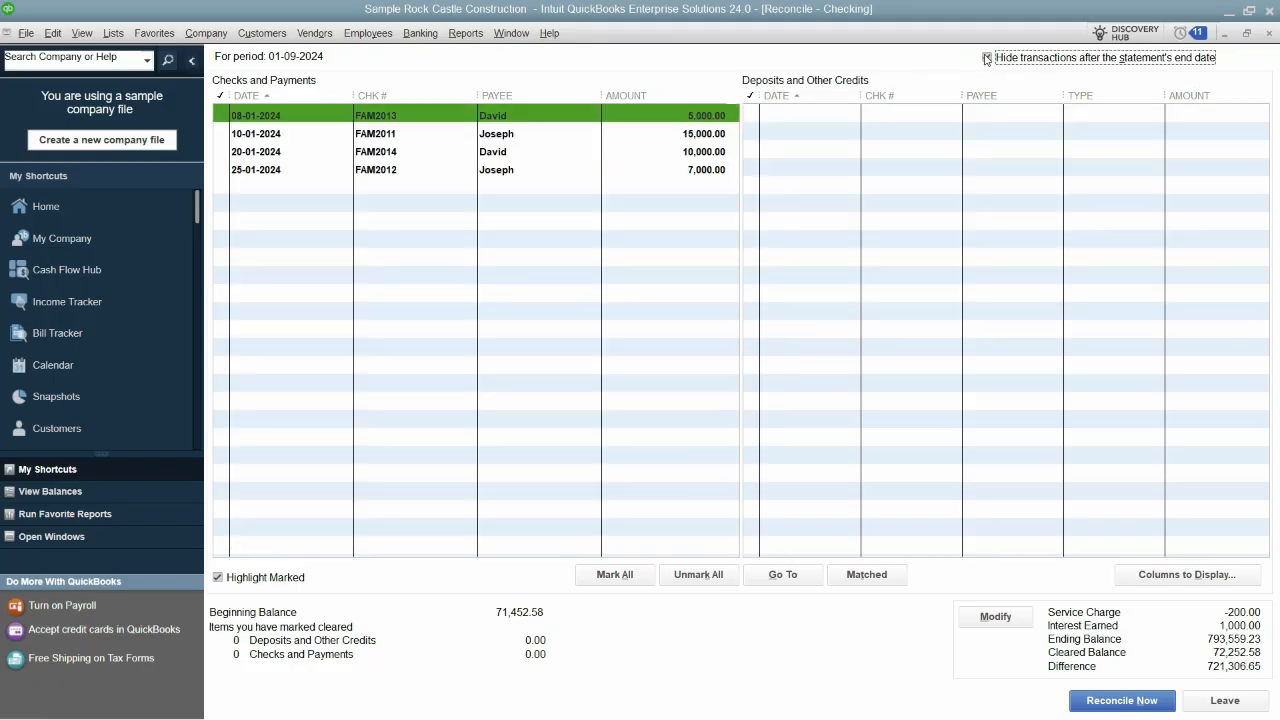
click(987, 60)
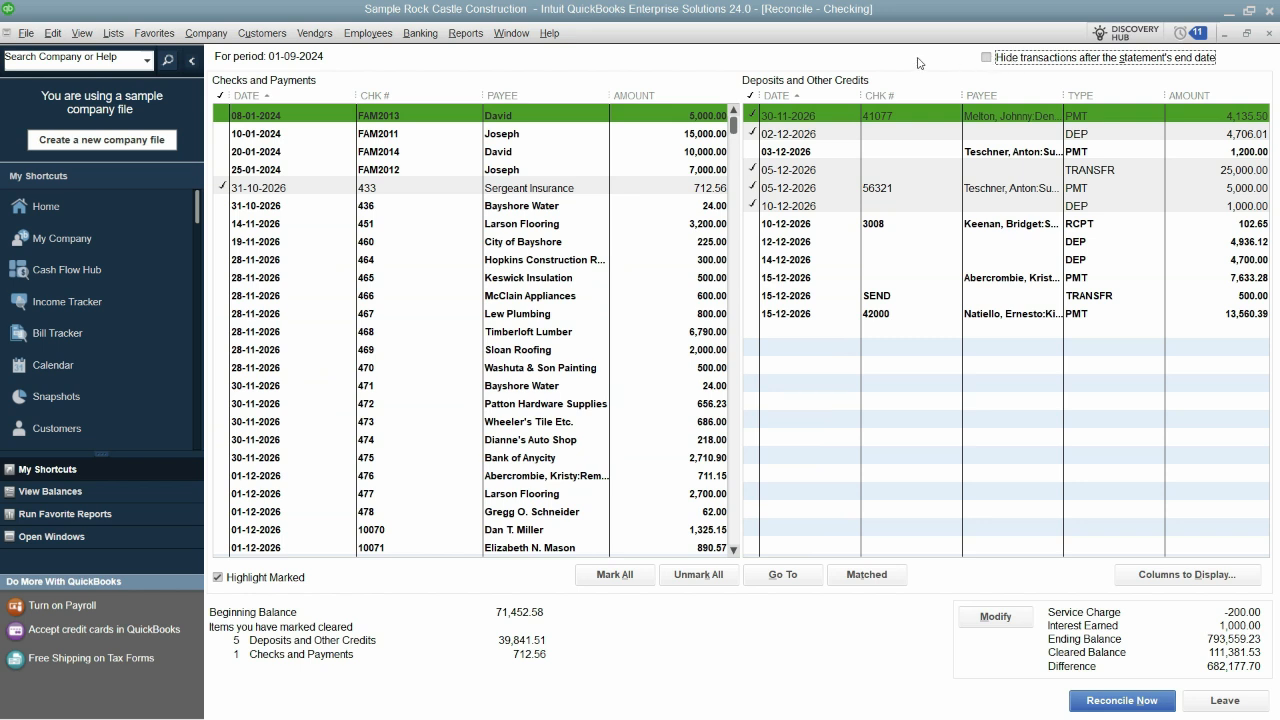
Step: Mark checks 436, 451, 460, 464, 465, 466 and 470 as cleared in the checks and payments list
click(222, 206)
click(225, 224)
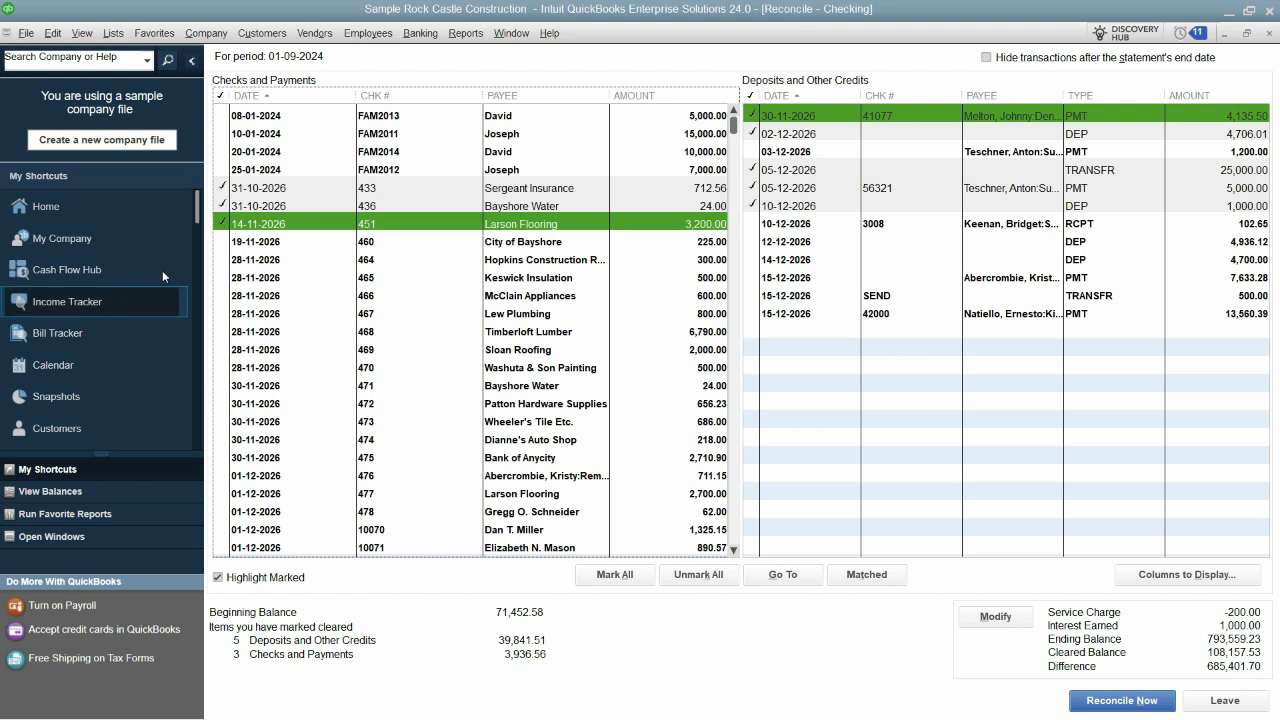
click(233, 242)
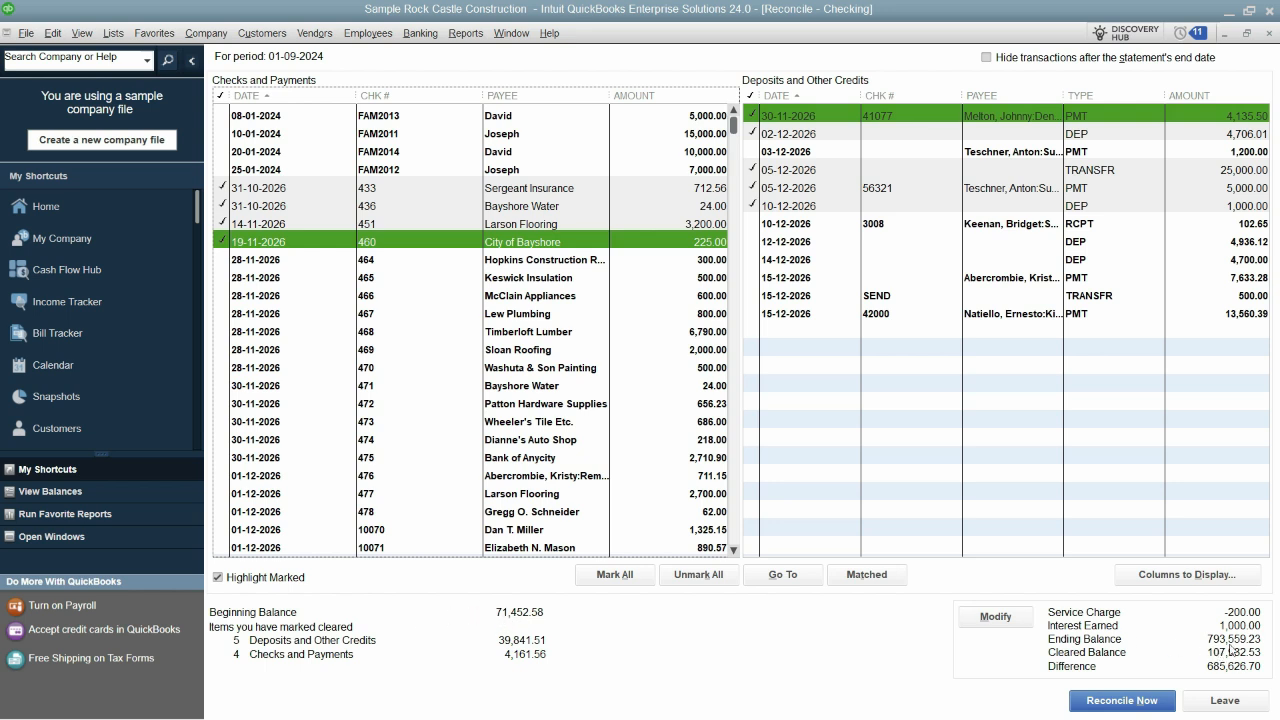
click(221, 260)
click(221, 278)
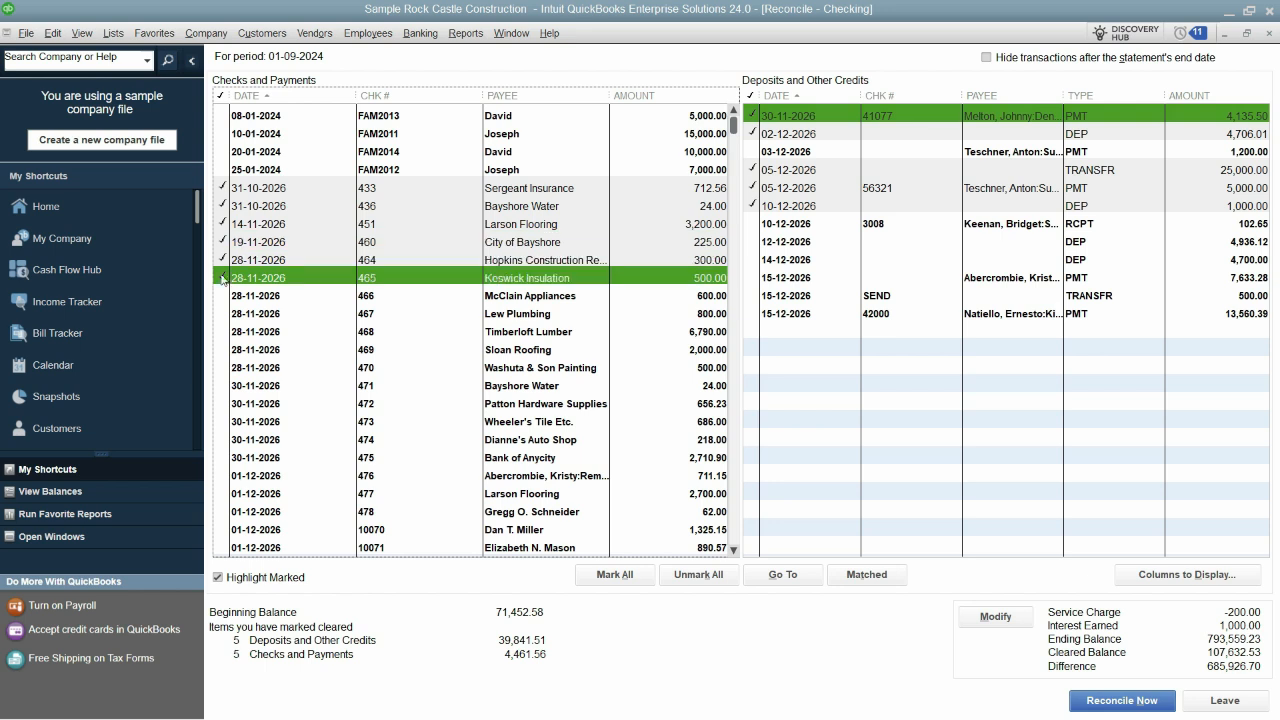
click(222, 296)
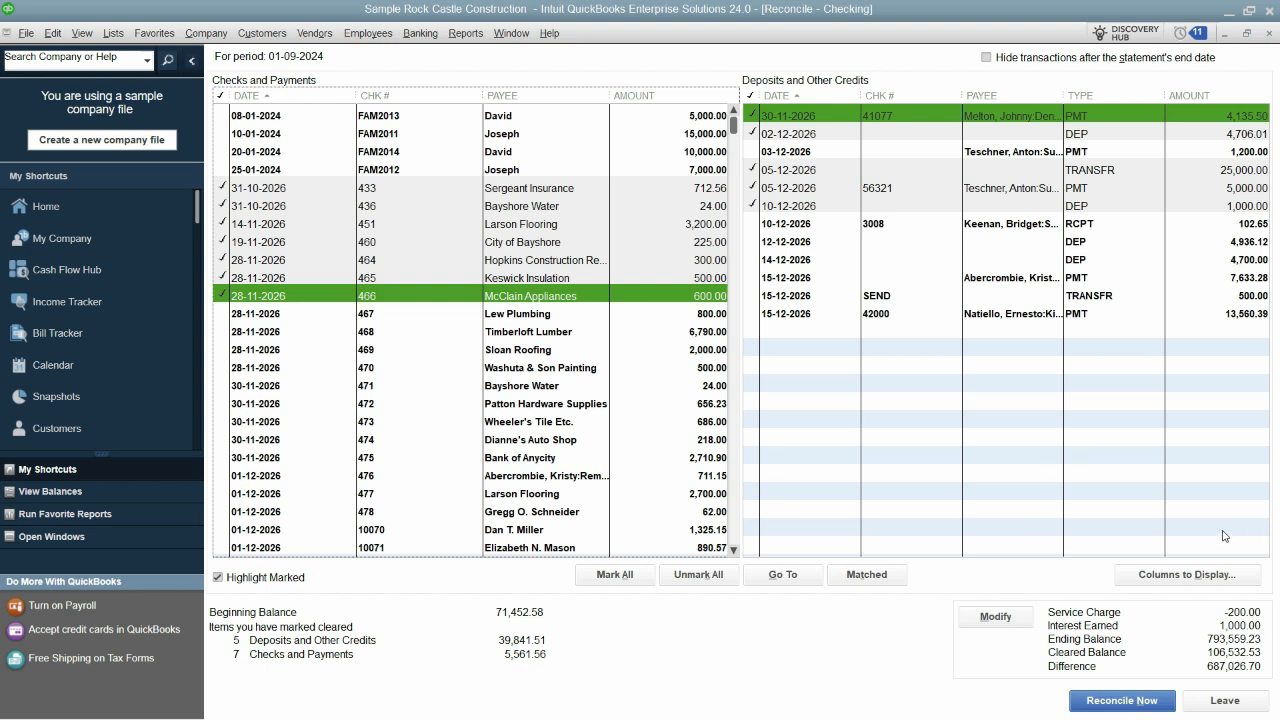
click(713, 368)
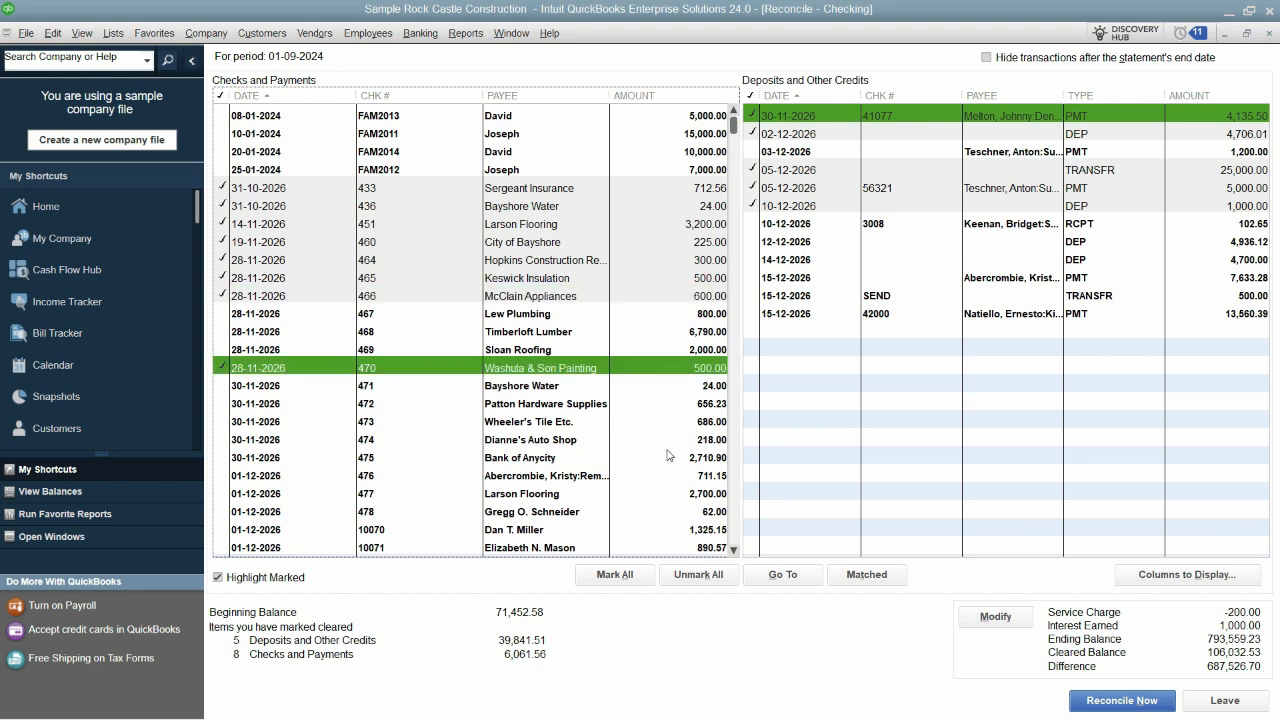
Step: Review the debit and credit entries on the bank statement PDF's last page against the reconciliation's cleared checks
key(alt+Tab)
key(alt+Tab)
key(alt+Tab)
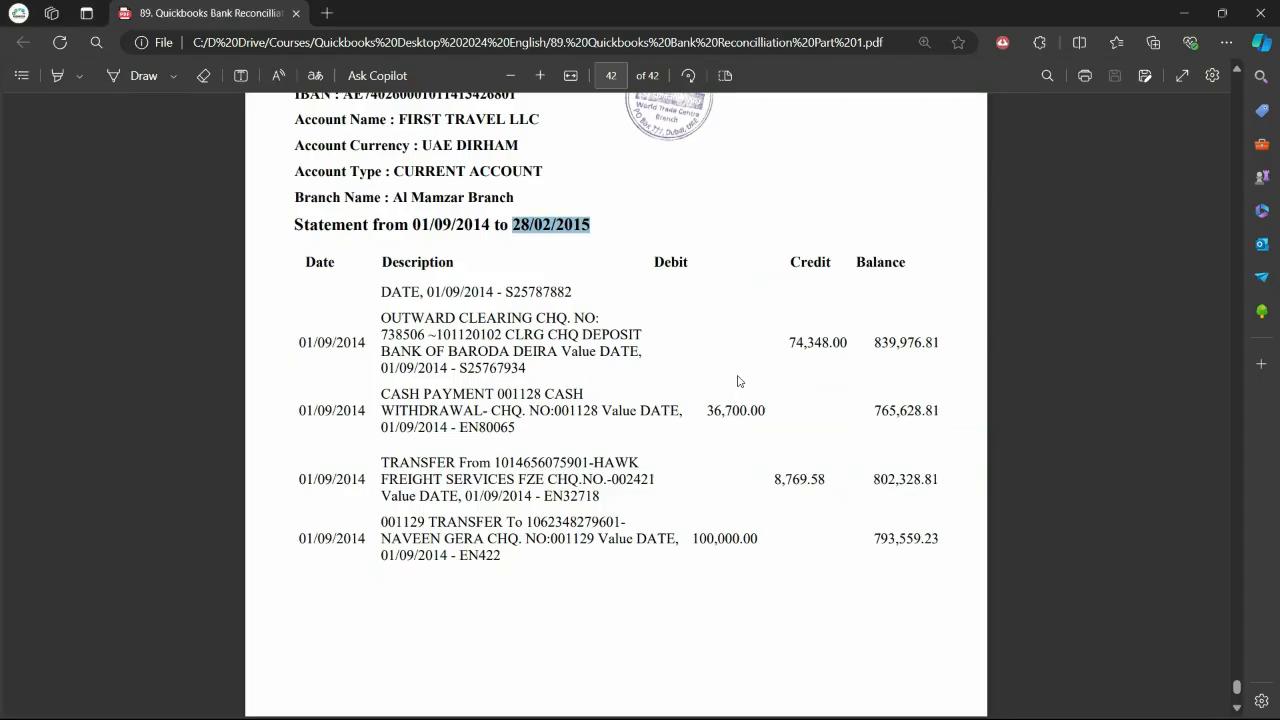
click(811, 449)
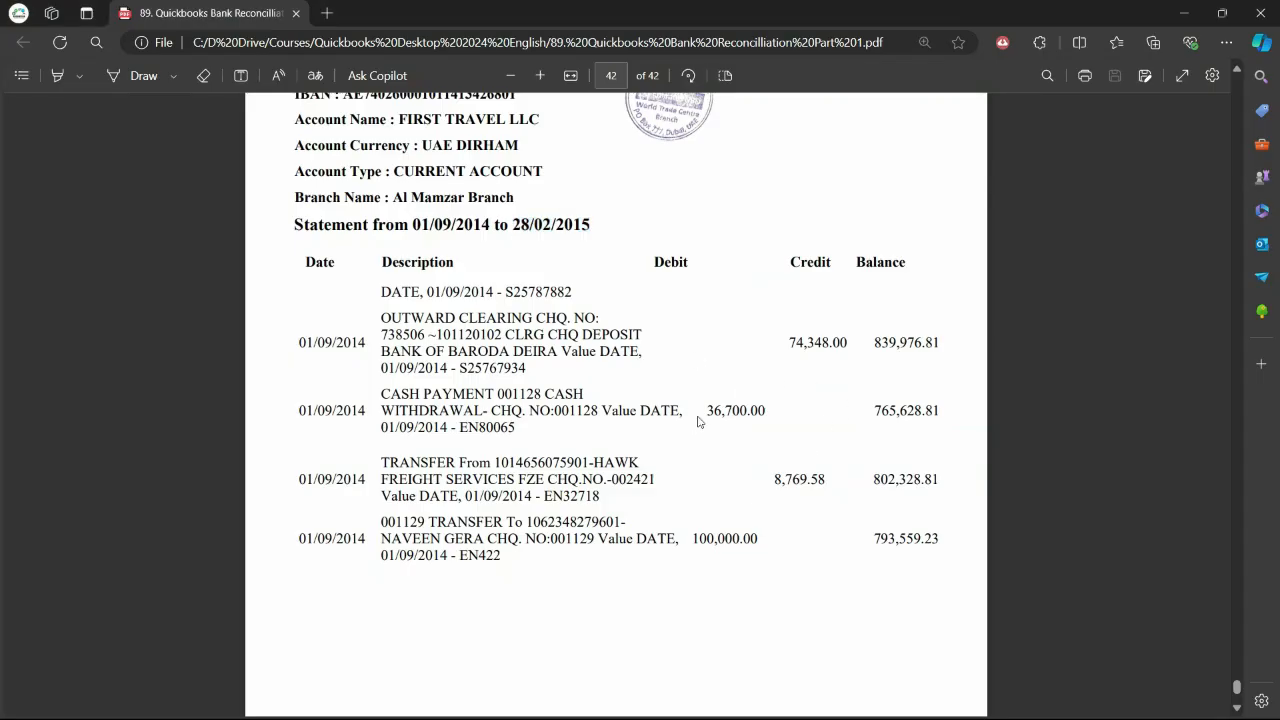
key(alt+Tab)
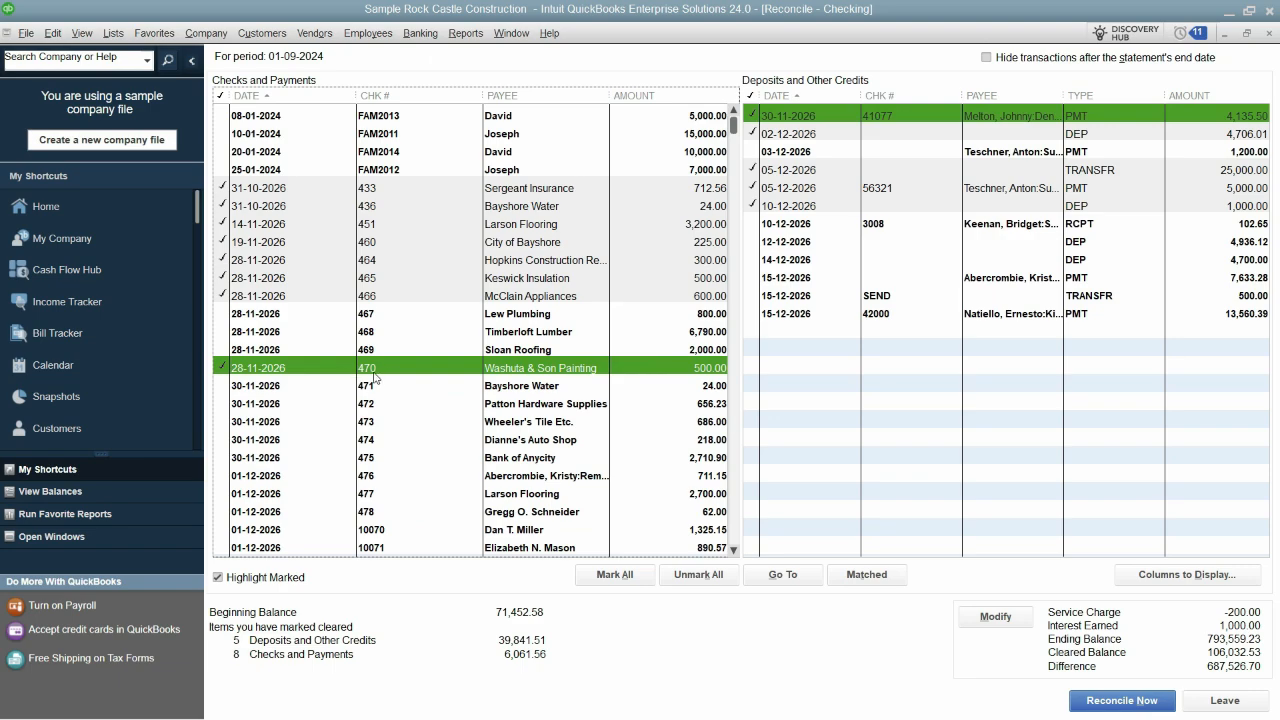
Step: Switch to the bank statement PDF and review the 01/09/2014 and 02/09/2014 debit and credit entries on its last two pages
key(alt+Tab)
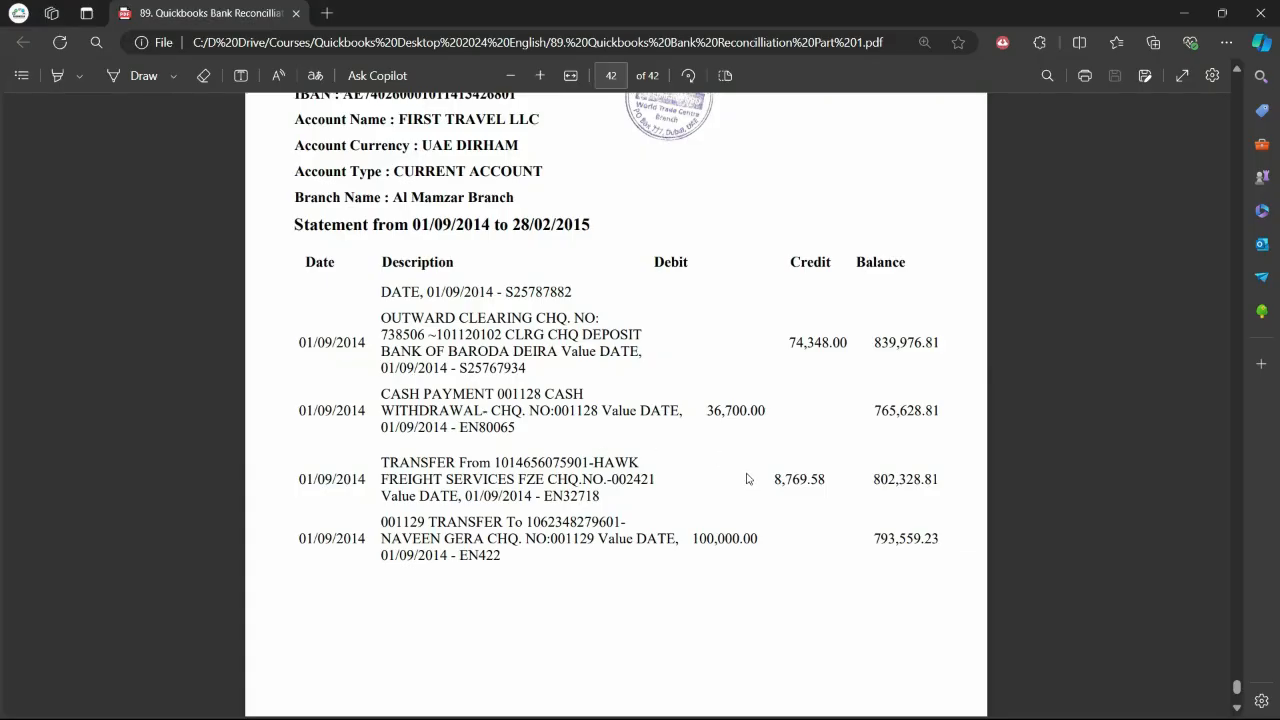
scroll(709, 459, up, 3)
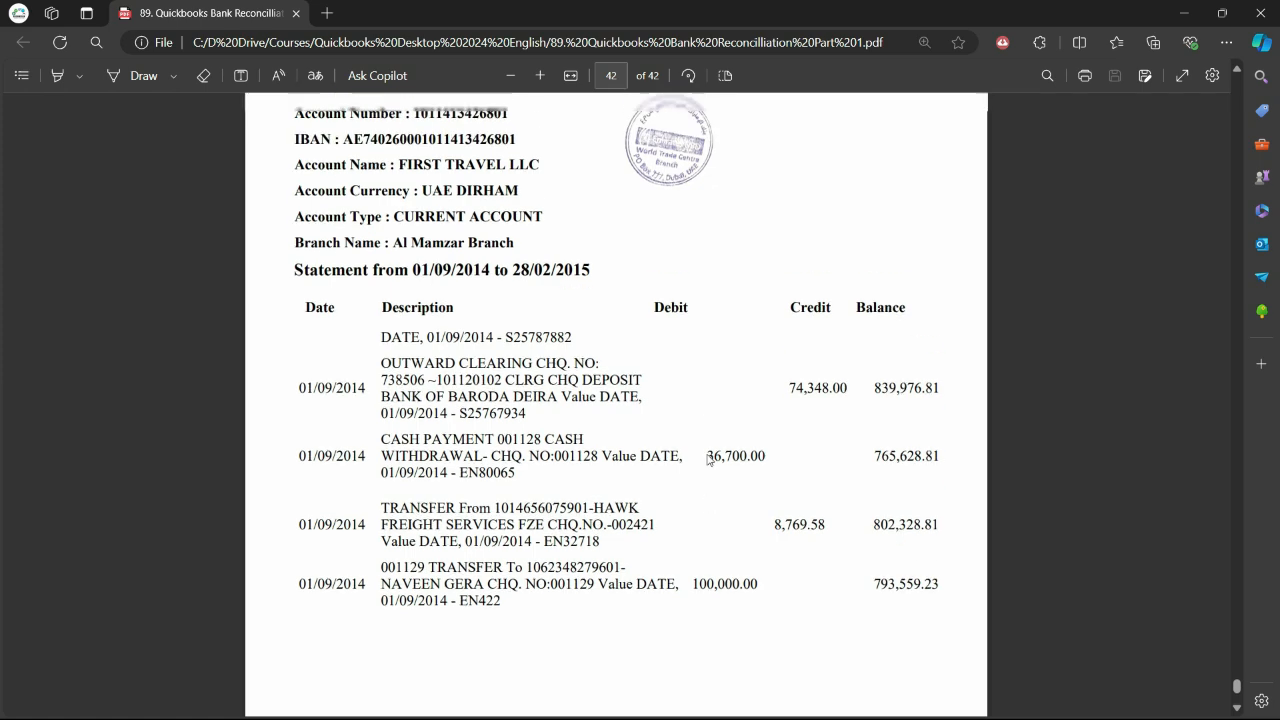
scroll(709, 459, up, 3)
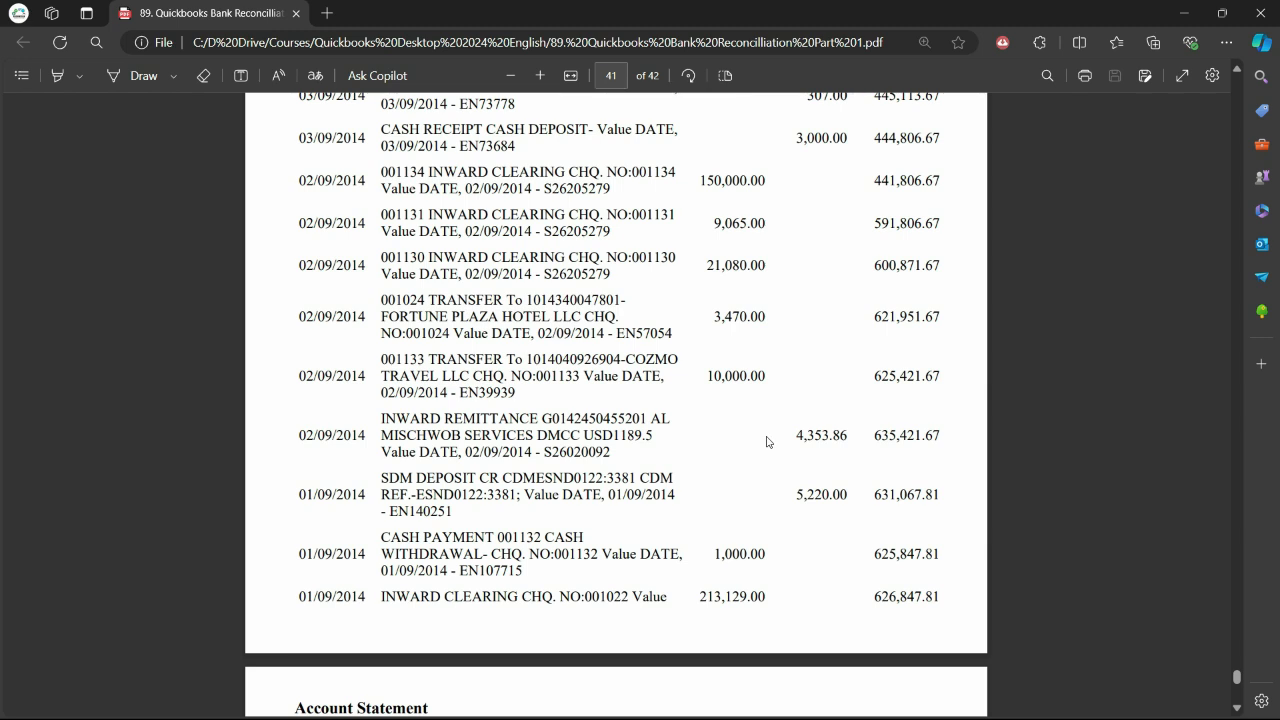
Step: Back in QuickBooks, add the Memo column to both the checks and payments list and the deposits and other credits list
key(alt+Tab)
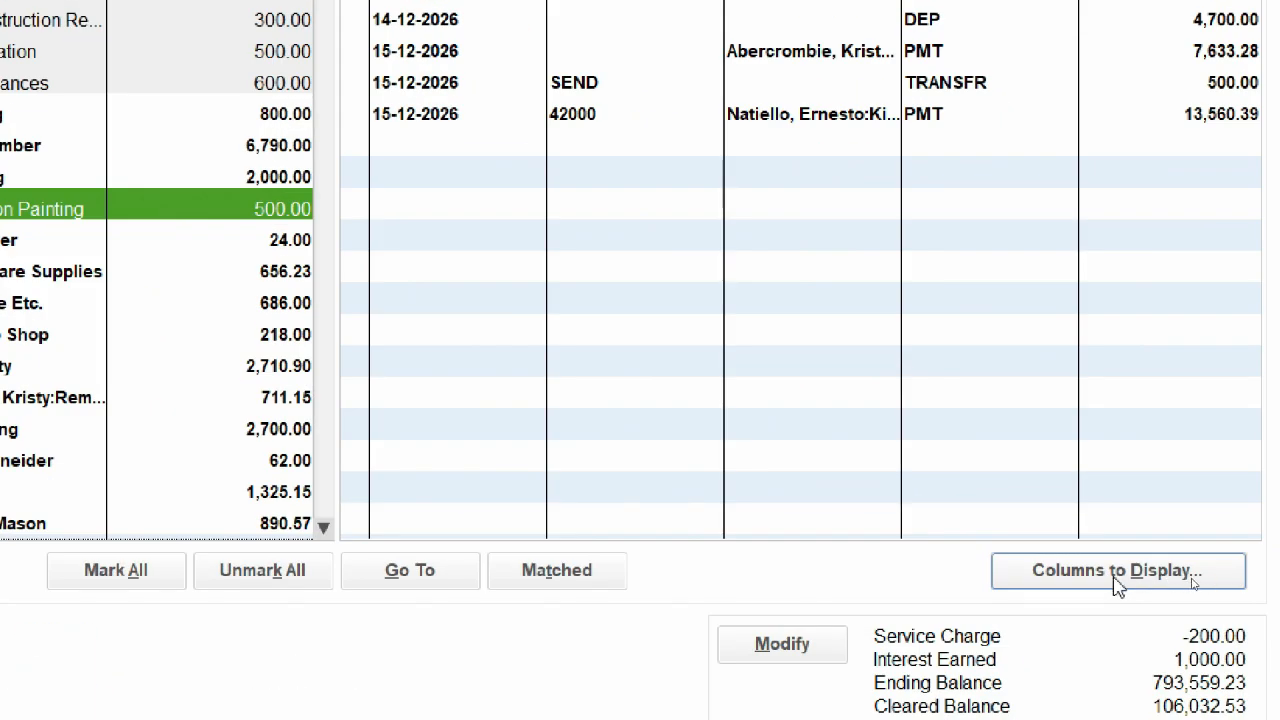
click(1188, 575)
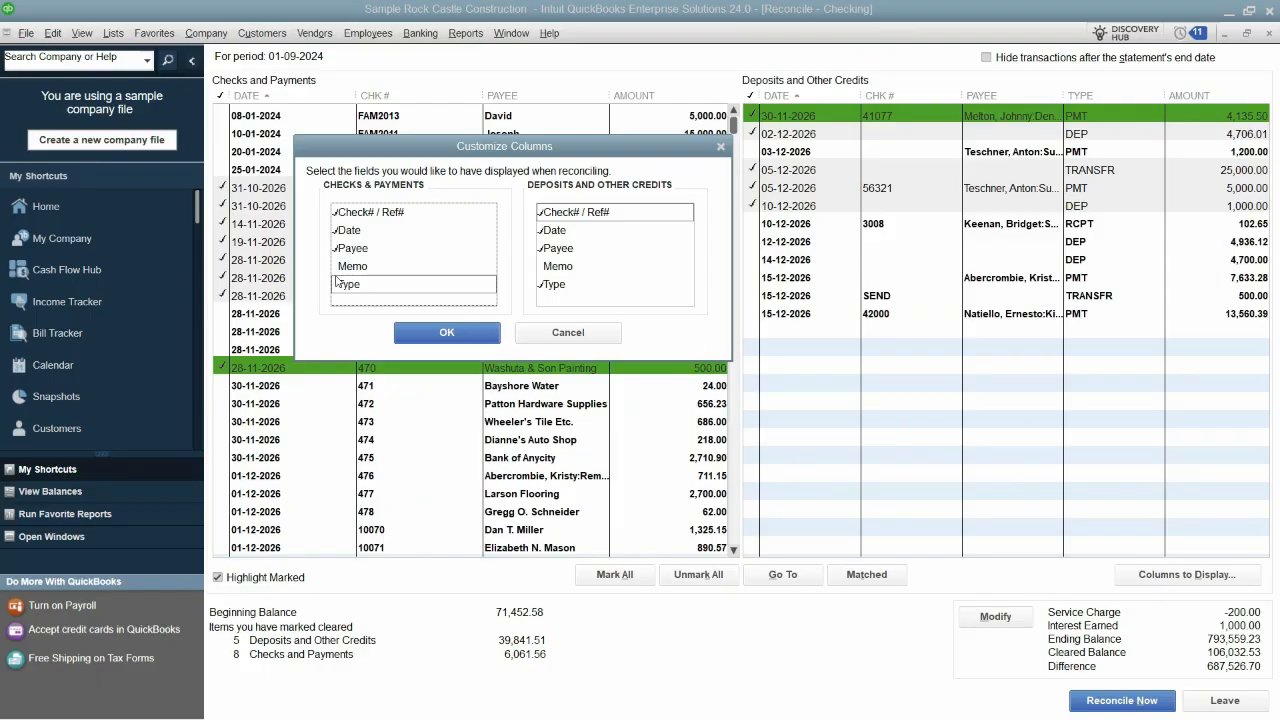
click(340, 266)
click(545, 267)
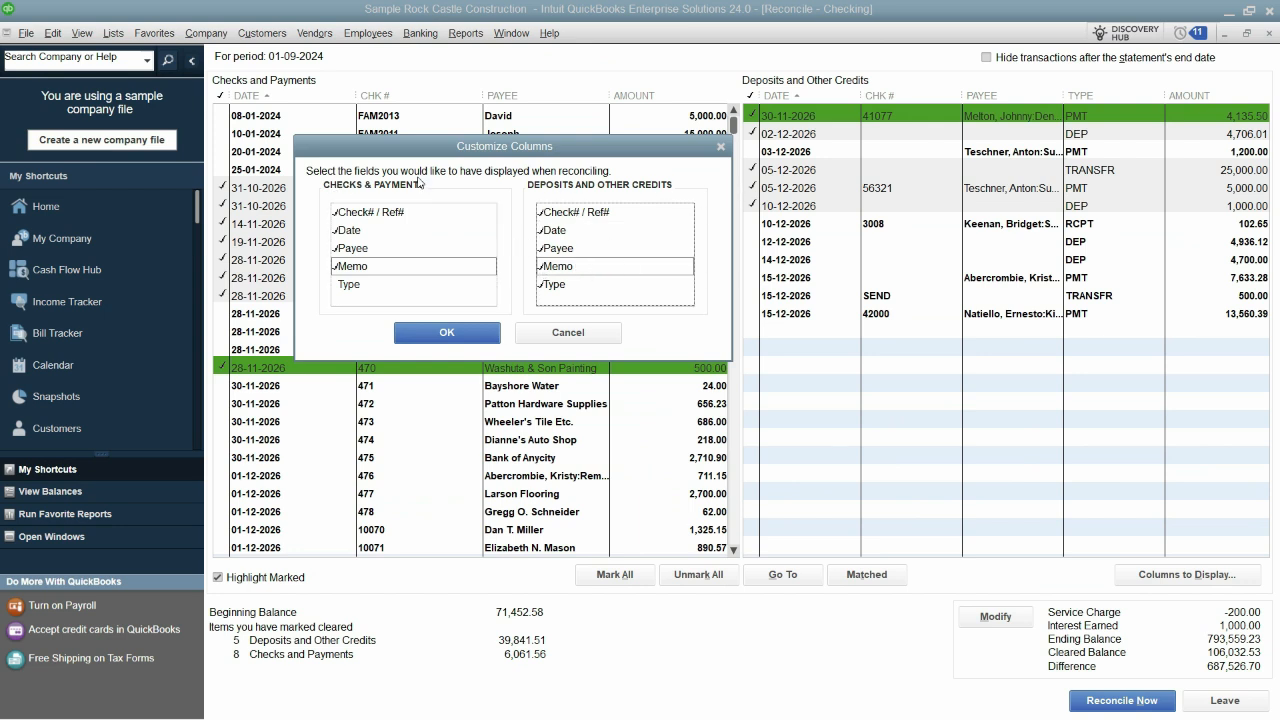
click(455, 335)
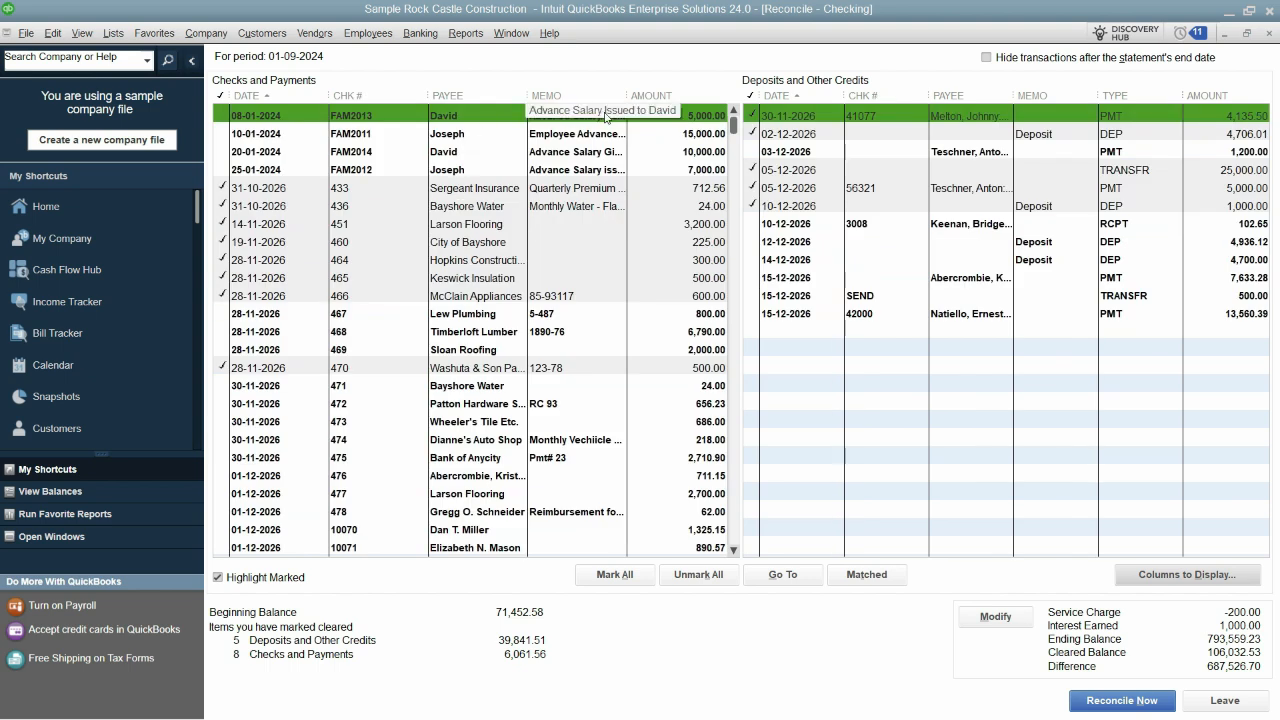
Step: Unmark checks 466 and 470, and mark checks 467 and 468 as cleared in the checks and payments list
click(558, 296)
click(558, 314)
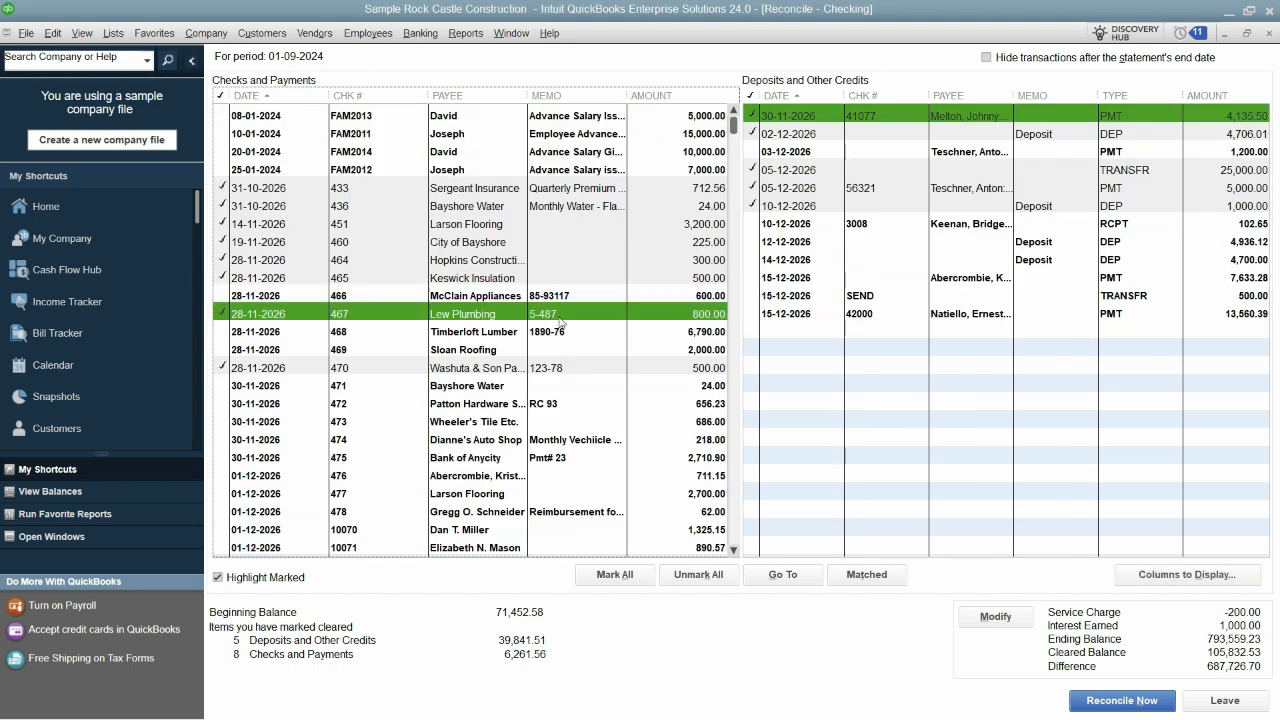
click(560, 332)
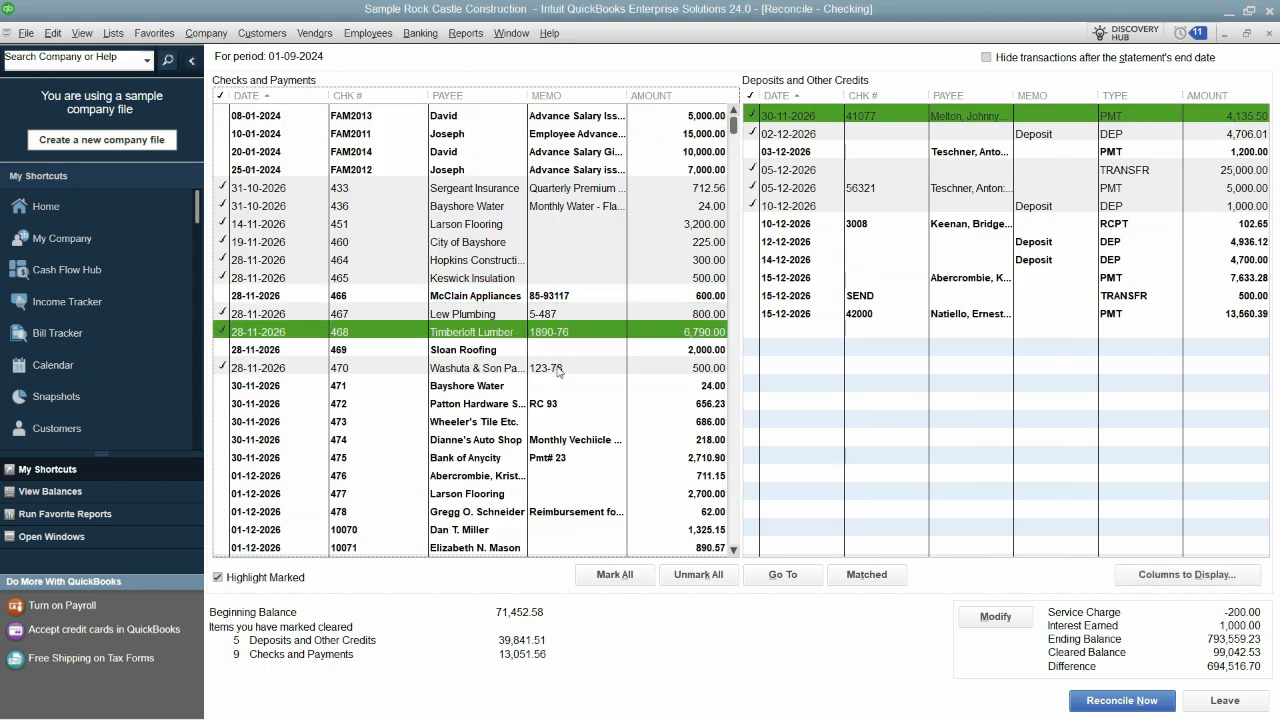
click(558, 368)
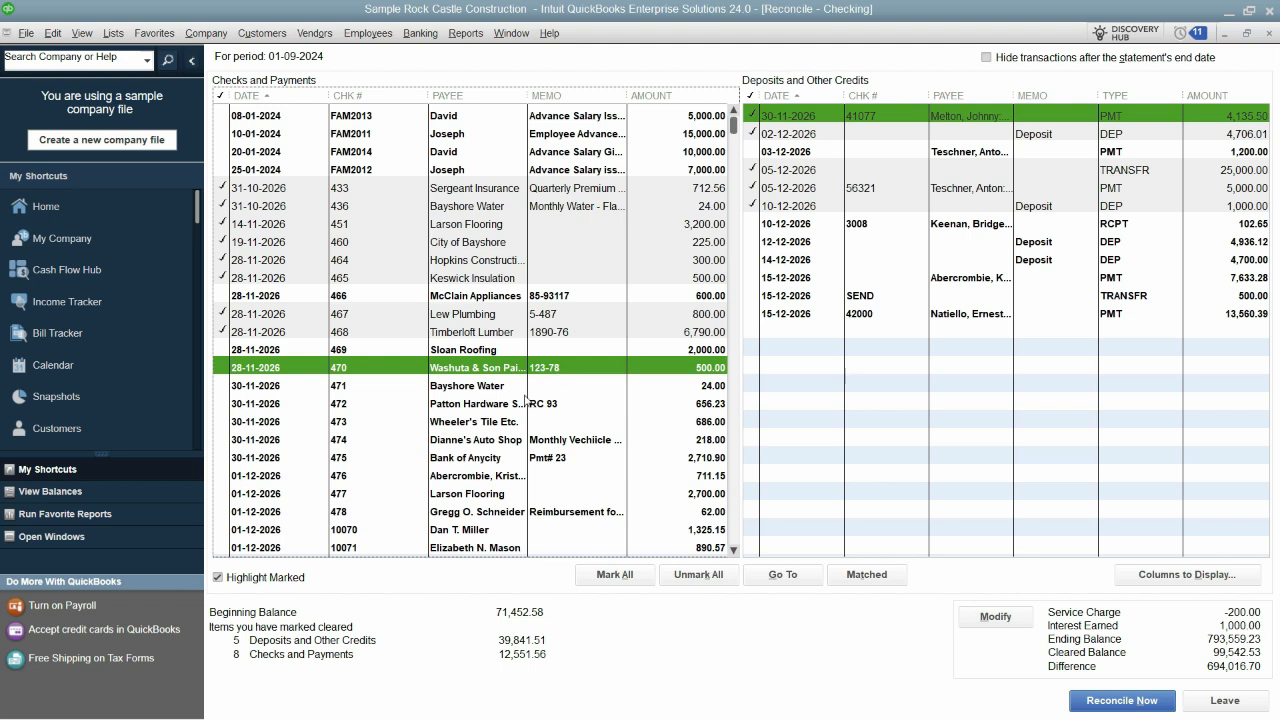
Step: Switch to the bank statement PDF and examine the three 03/09/2014 cash deposit credits on page 41 that could make up one total
key(alt+Tab)
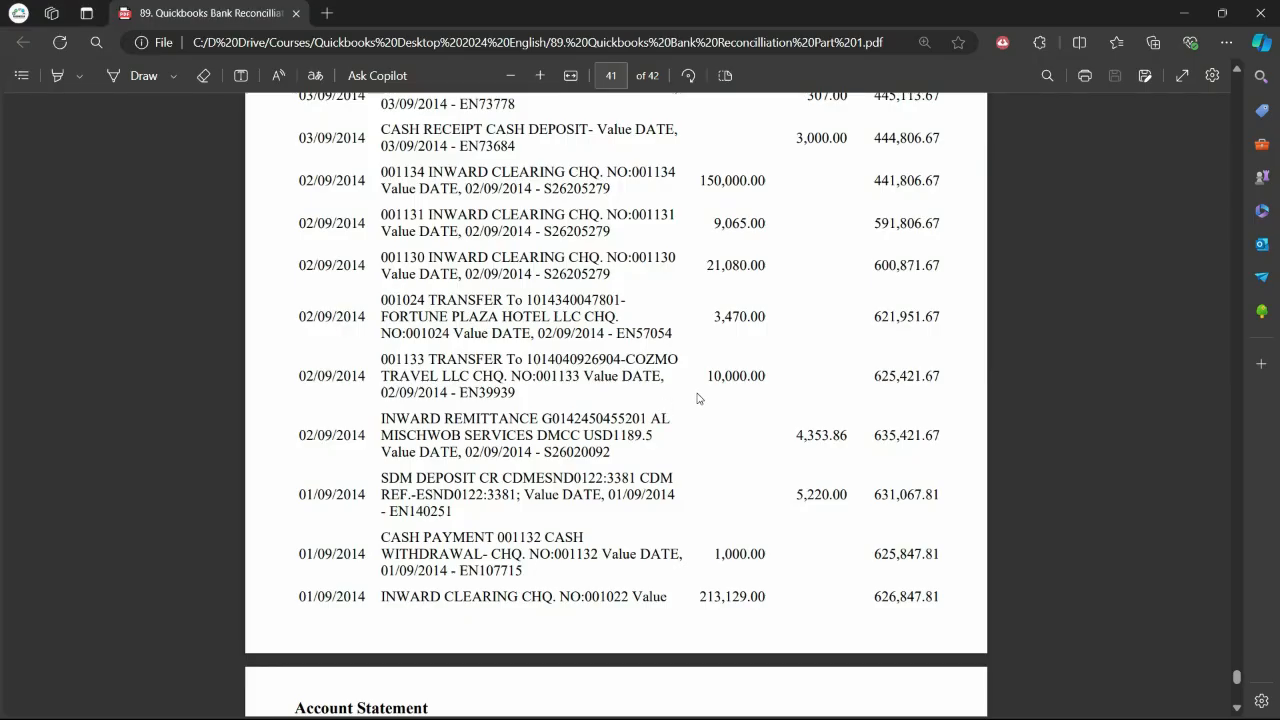
scroll(698, 398, down, 5)
scroll(715, 391, down, 3)
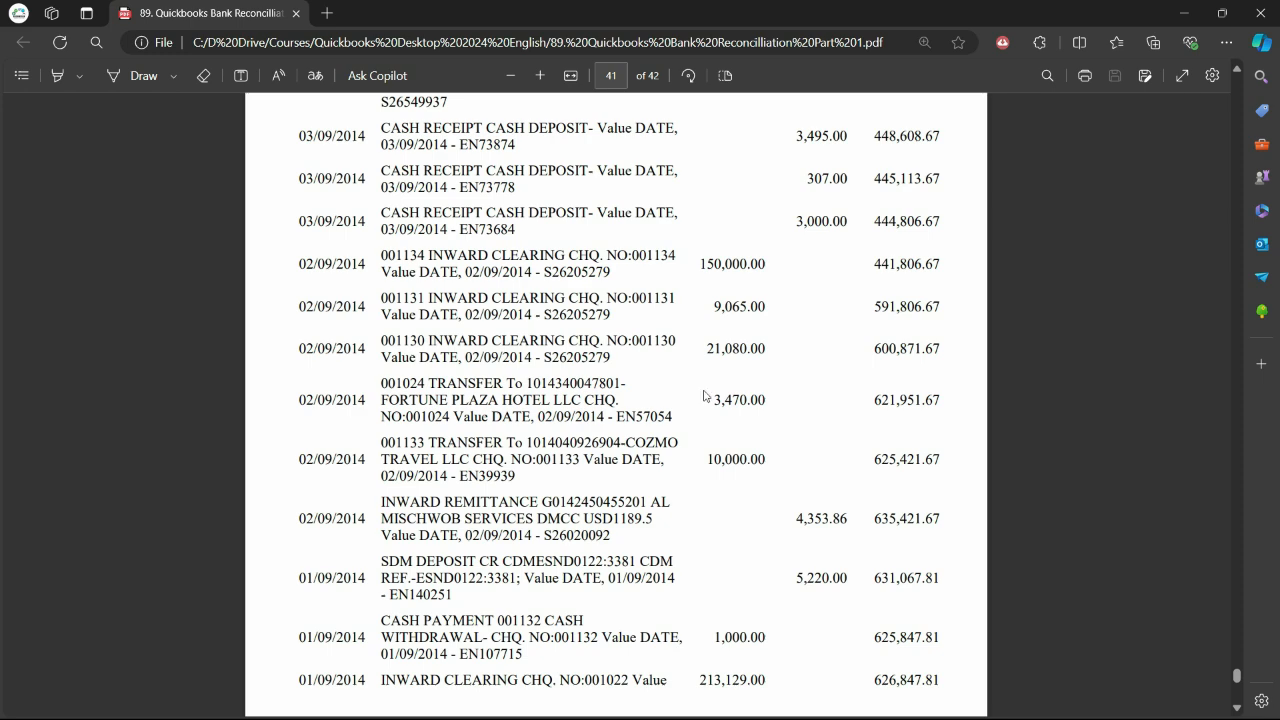
scroll(810, 318, up, 1)
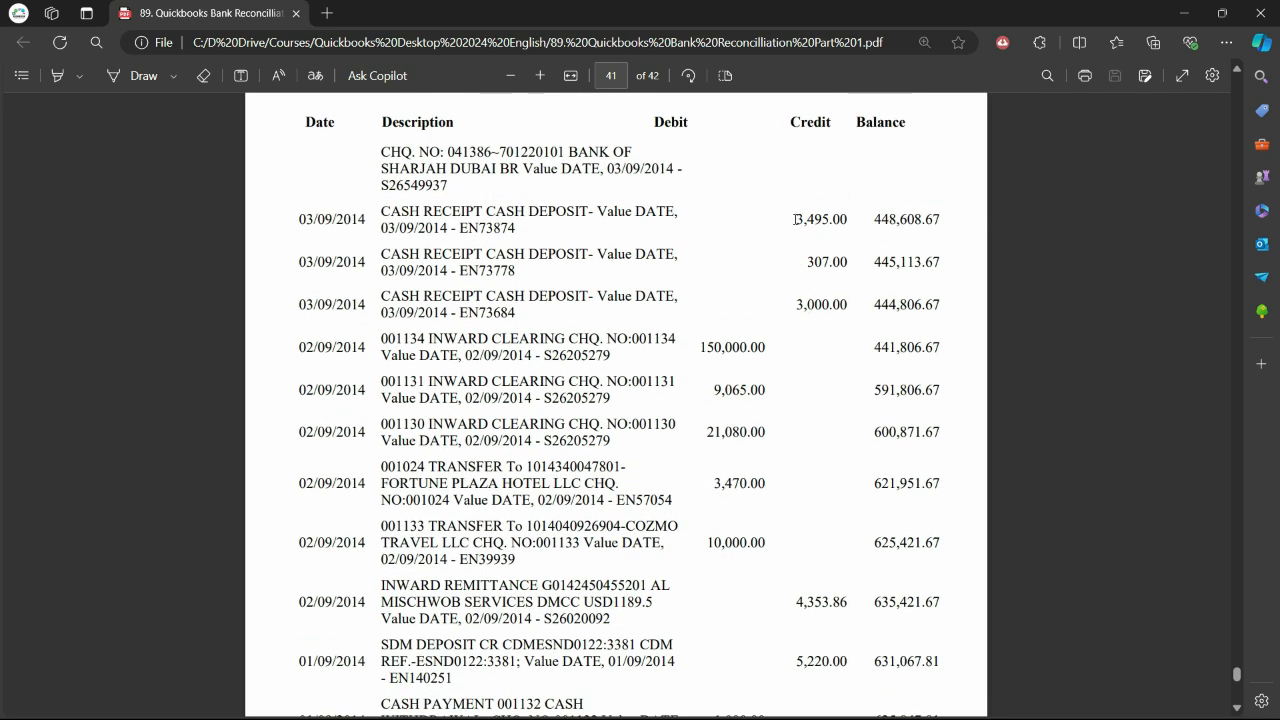
drag(799, 217, 847, 308)
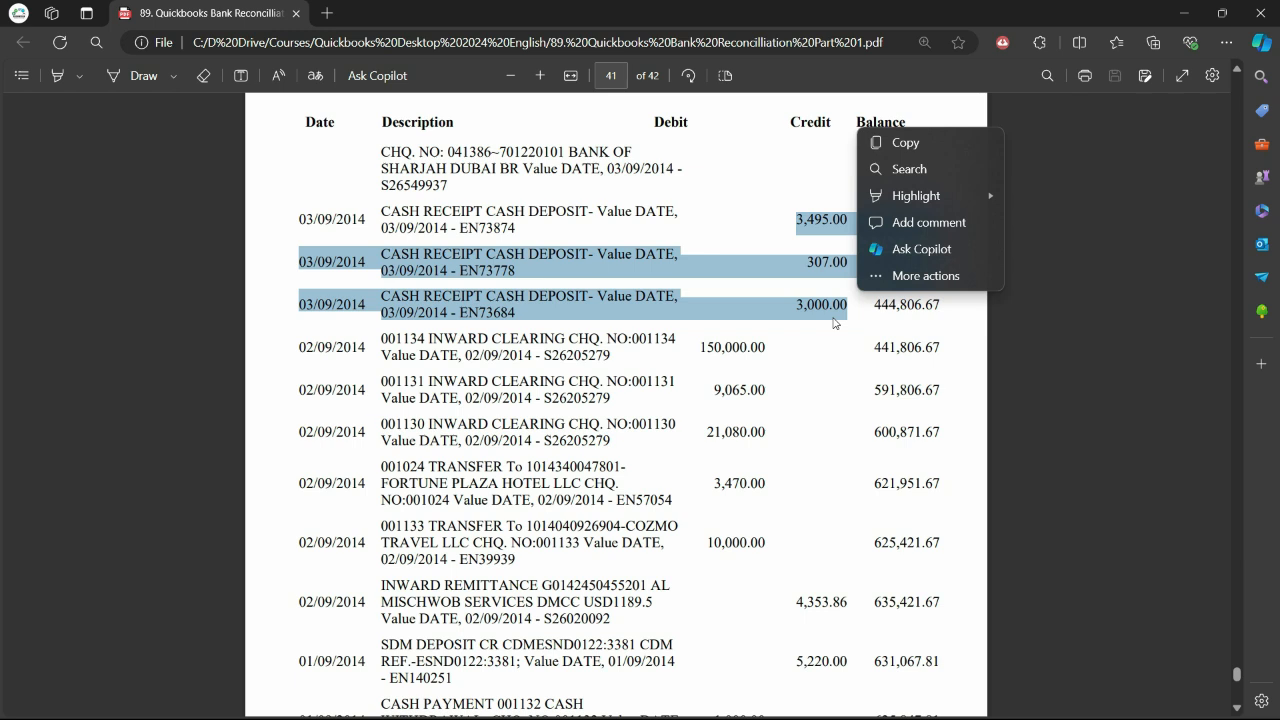
drag(797, 218, 840, 224)
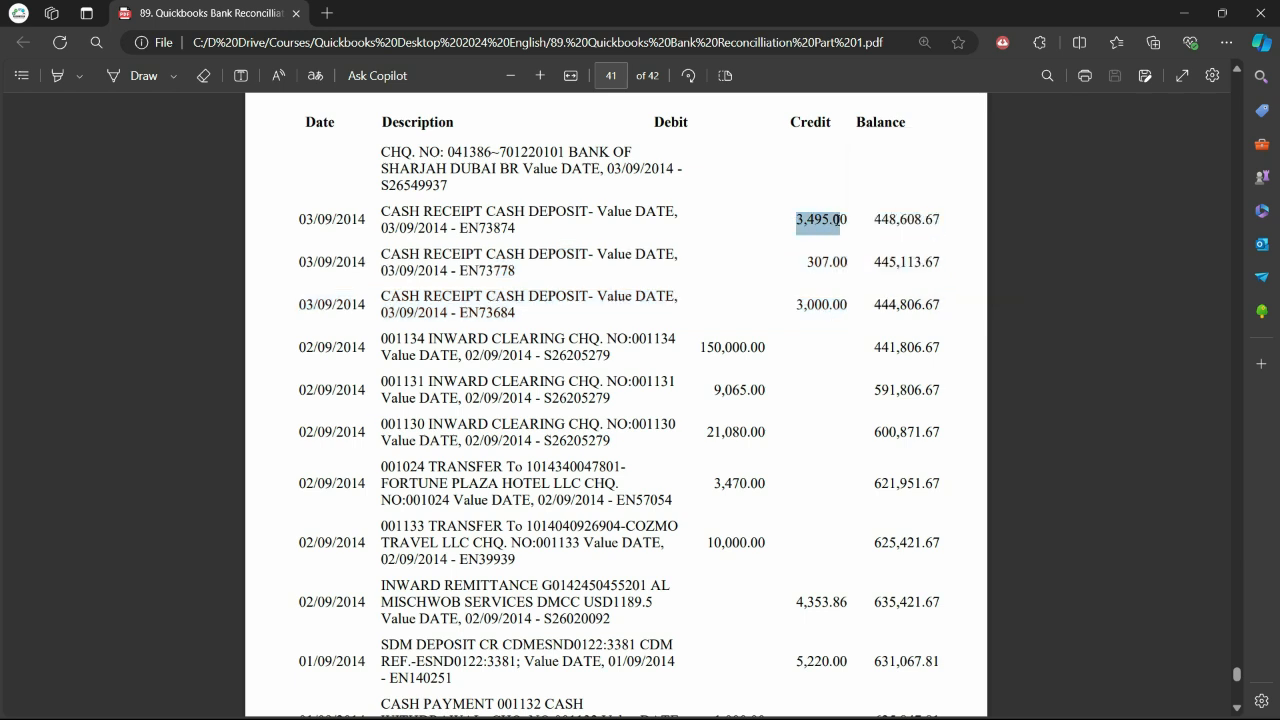
drag(808, 267, 830, 267)
drag(798, 307, 829, 310)
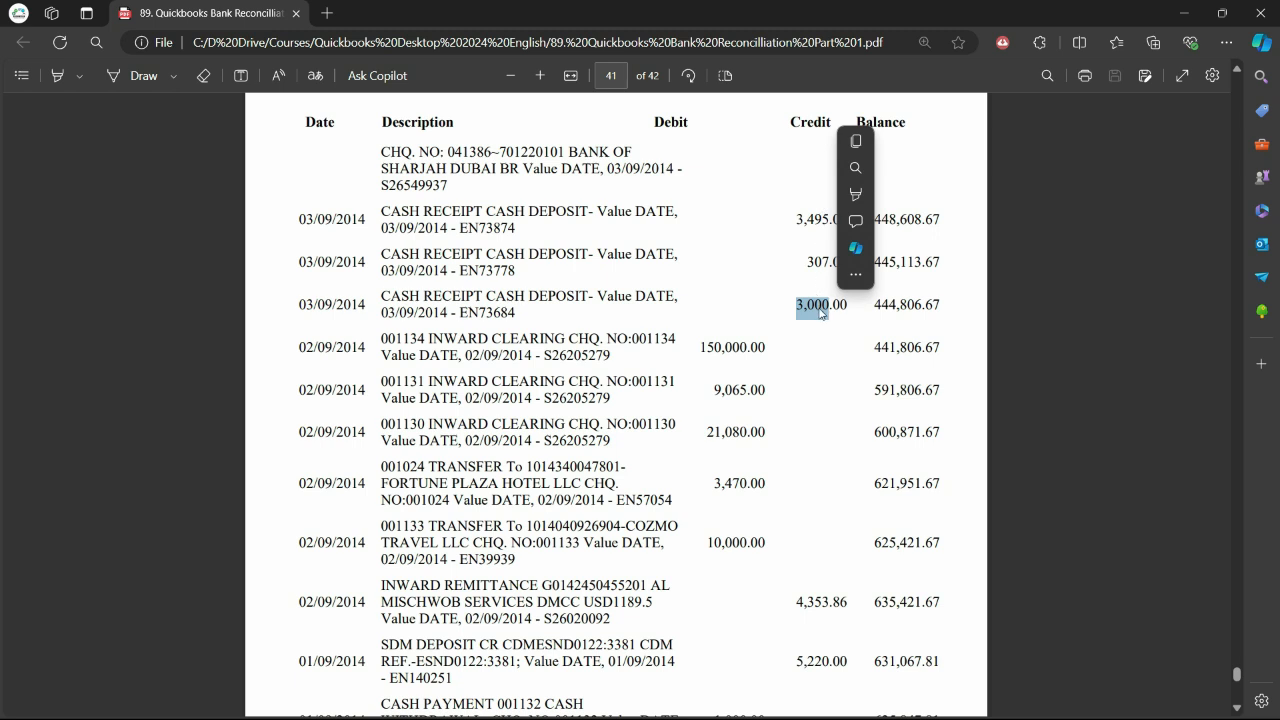
click(822, 263)
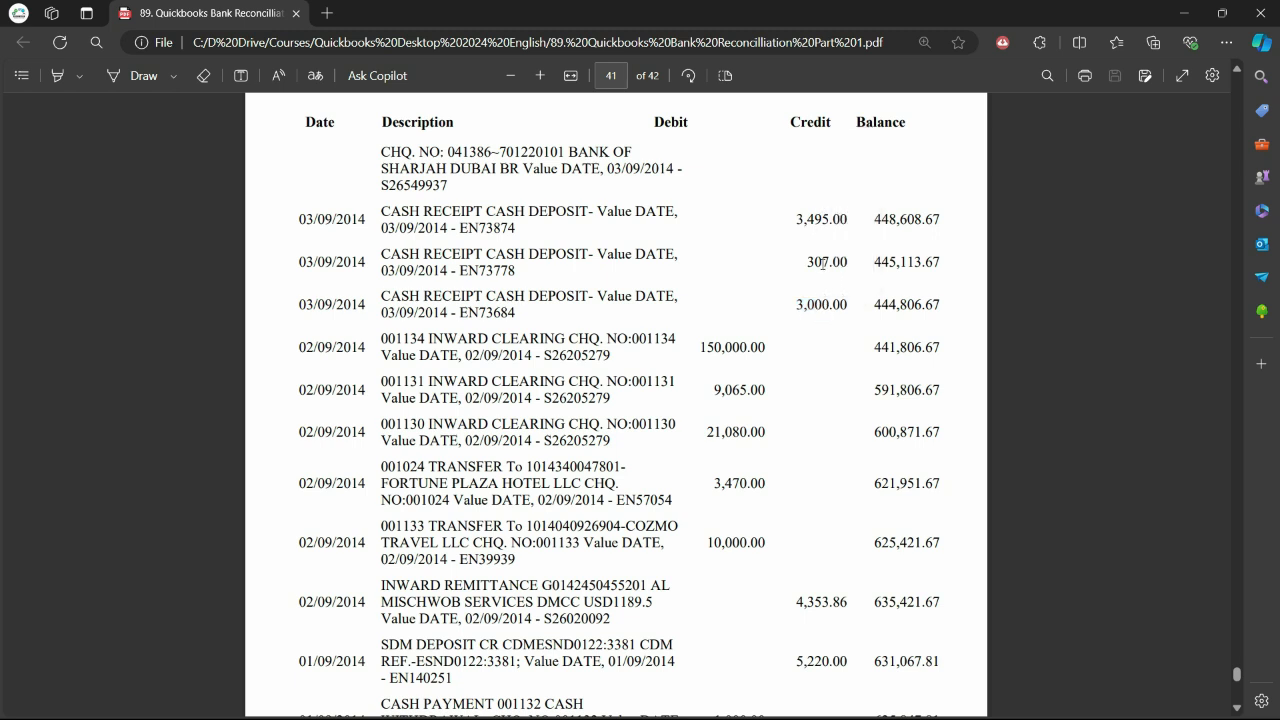
drag(797, 217, 834, 306)
drag(806, 219, 814, 306)
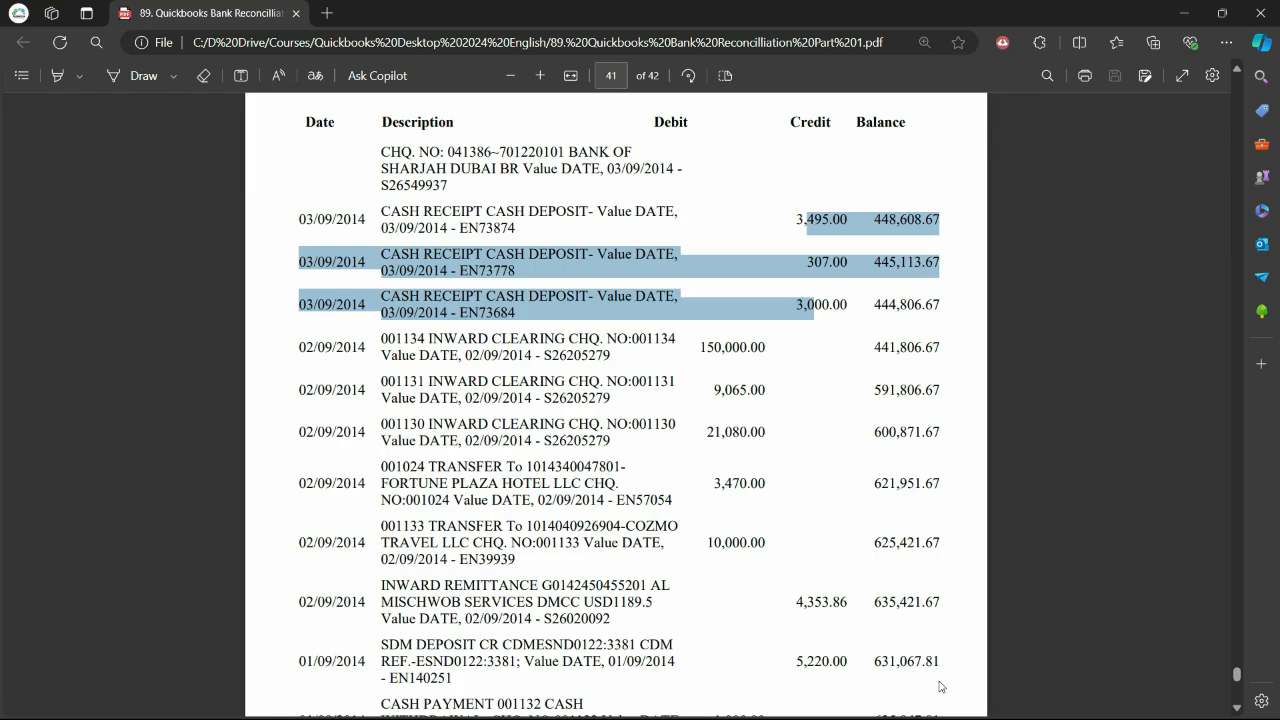
Step: Return to the QuickBooks reconciliation and mark the Bank of Anycity check 475 as cleared
key(alt+Tab)
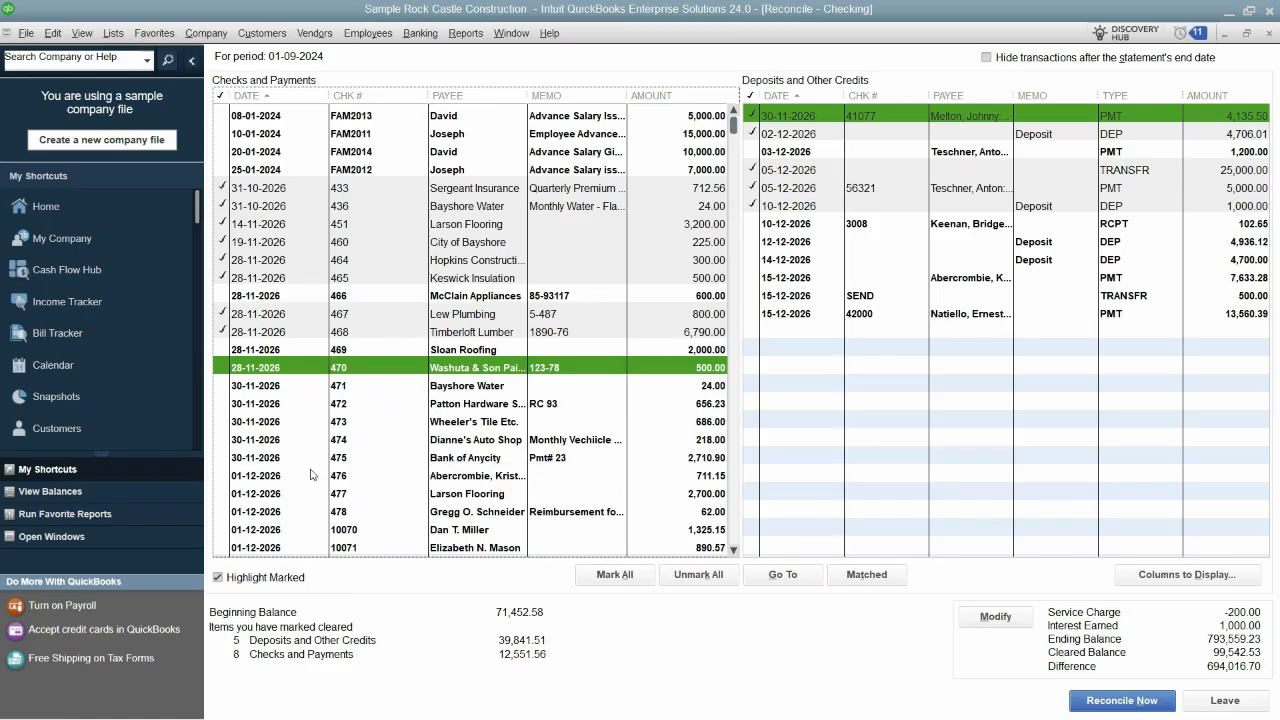
click(230, 456)
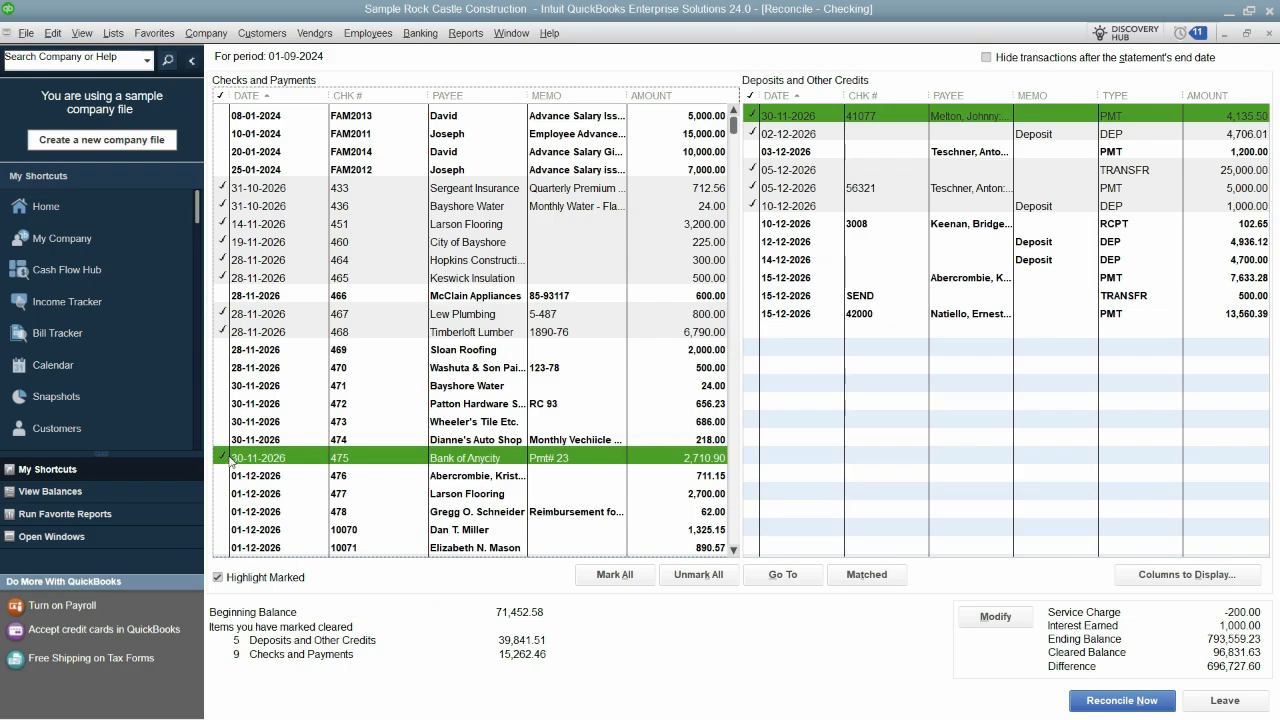
Step: Switch to the Excel copy of the statement and check the sums of the amounts in C4:C5 and C7:C9 on the Table 2 sheet
key(alt+Tab)
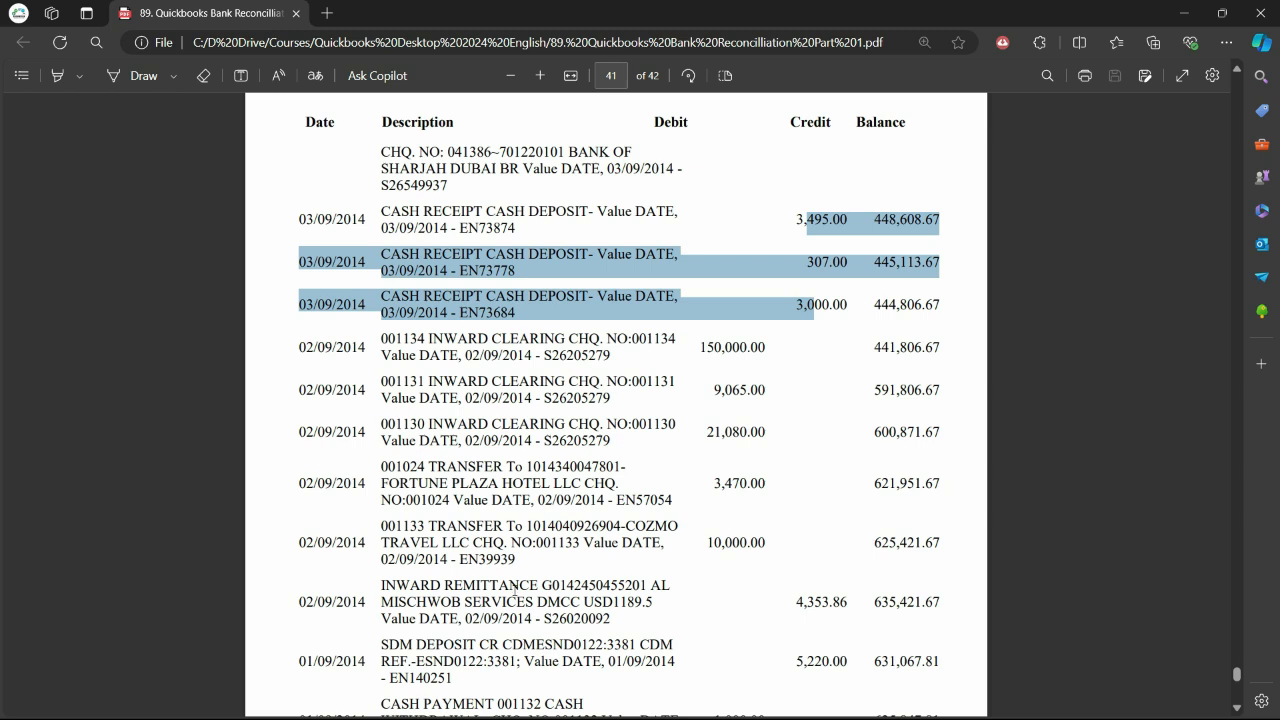
key(alt+Tab)
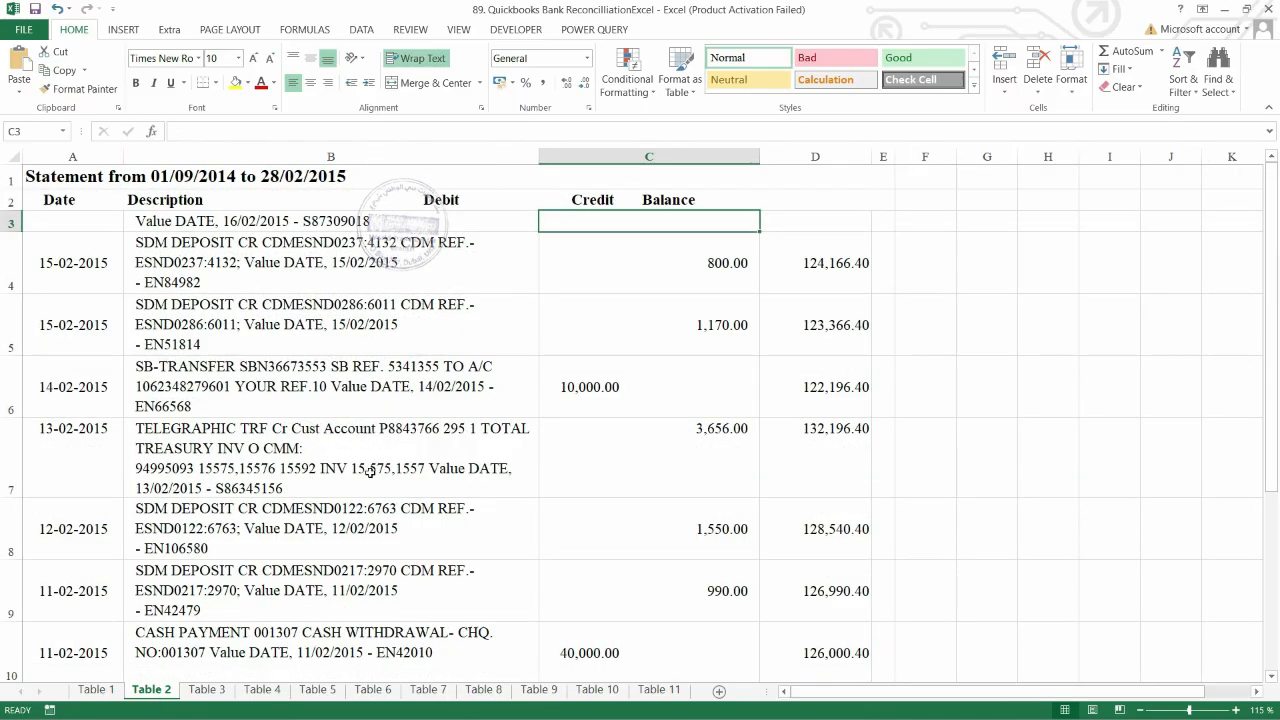
drag(740, 260, 737, 339)
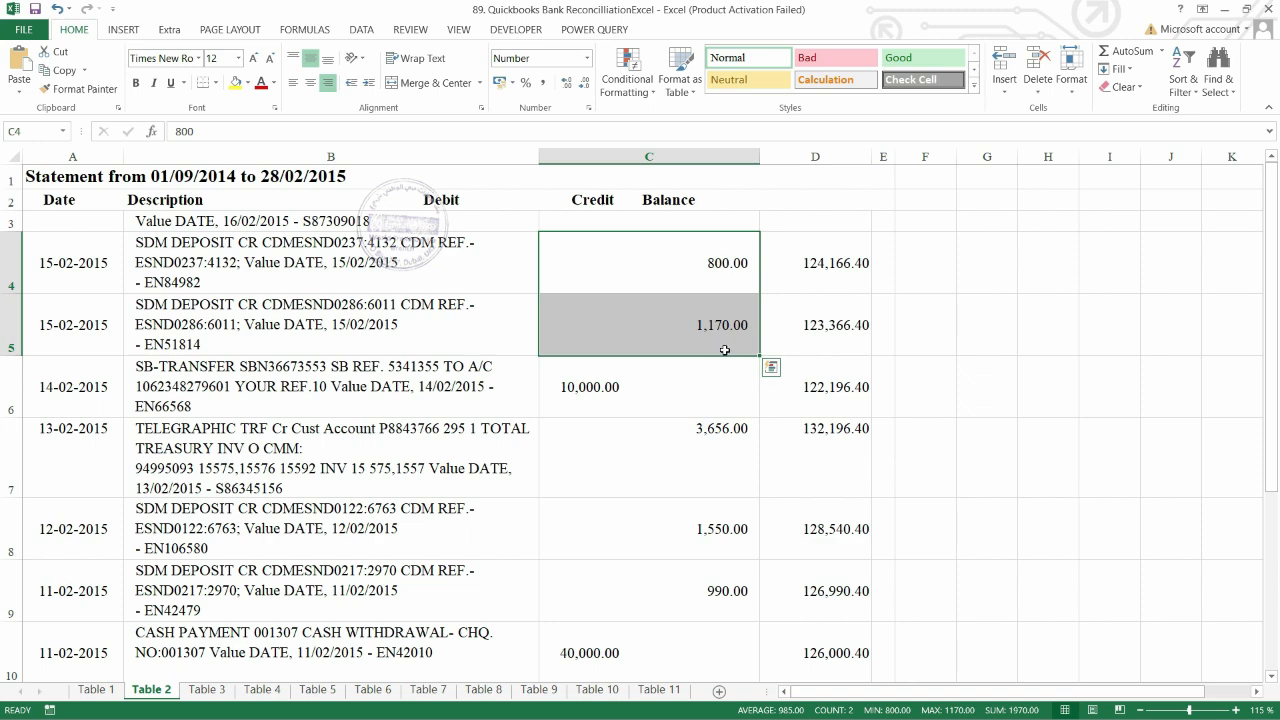
scroll(724, 345, down, 6)
scroll(711, 455, up, 6)
drag(721, 425, 722, 600)
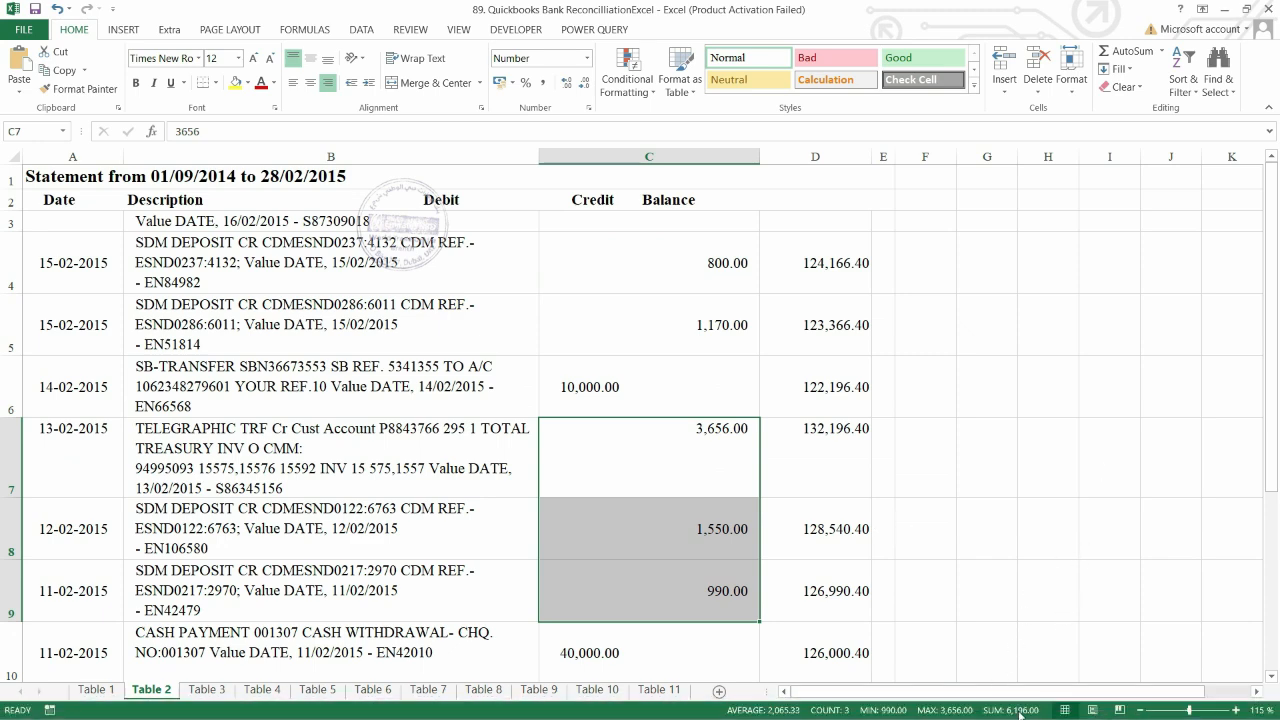
Step: Switch back to QuickBooks, leave the Checking reconciliation without finishing it, and reopen the Begin Reconciliation dialog
key(ctrl+q)
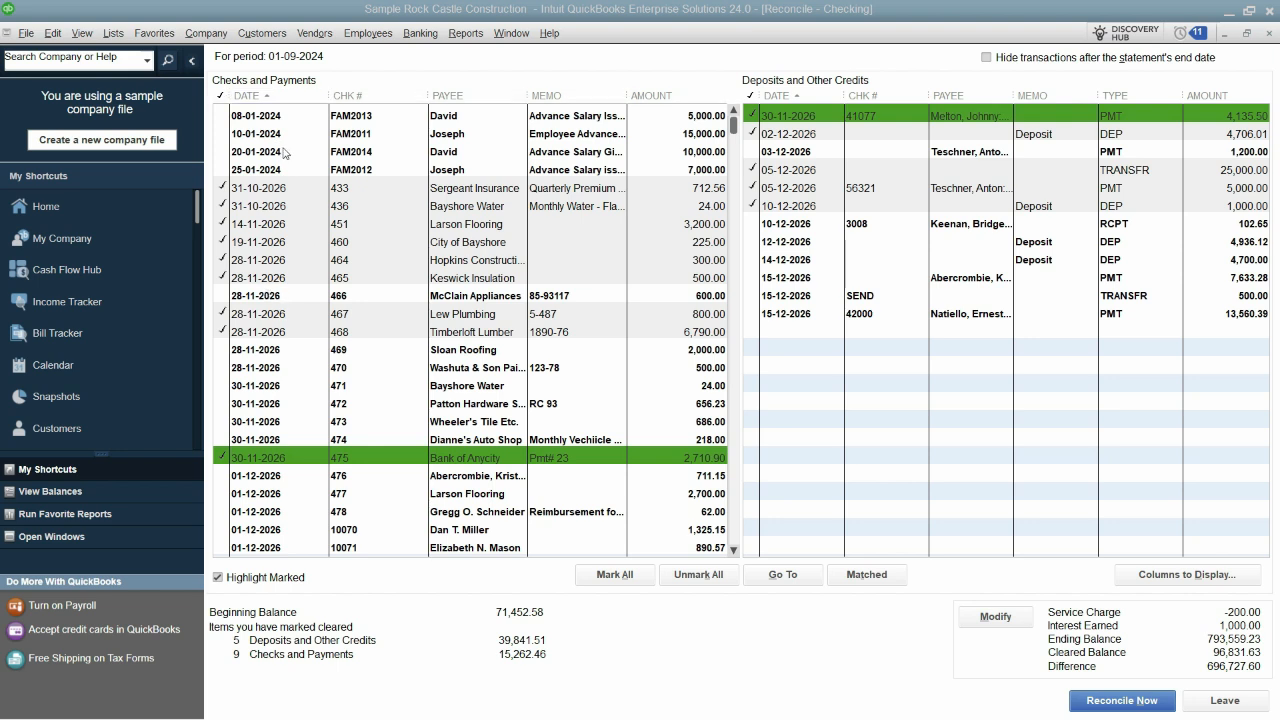
click(1228, 704)
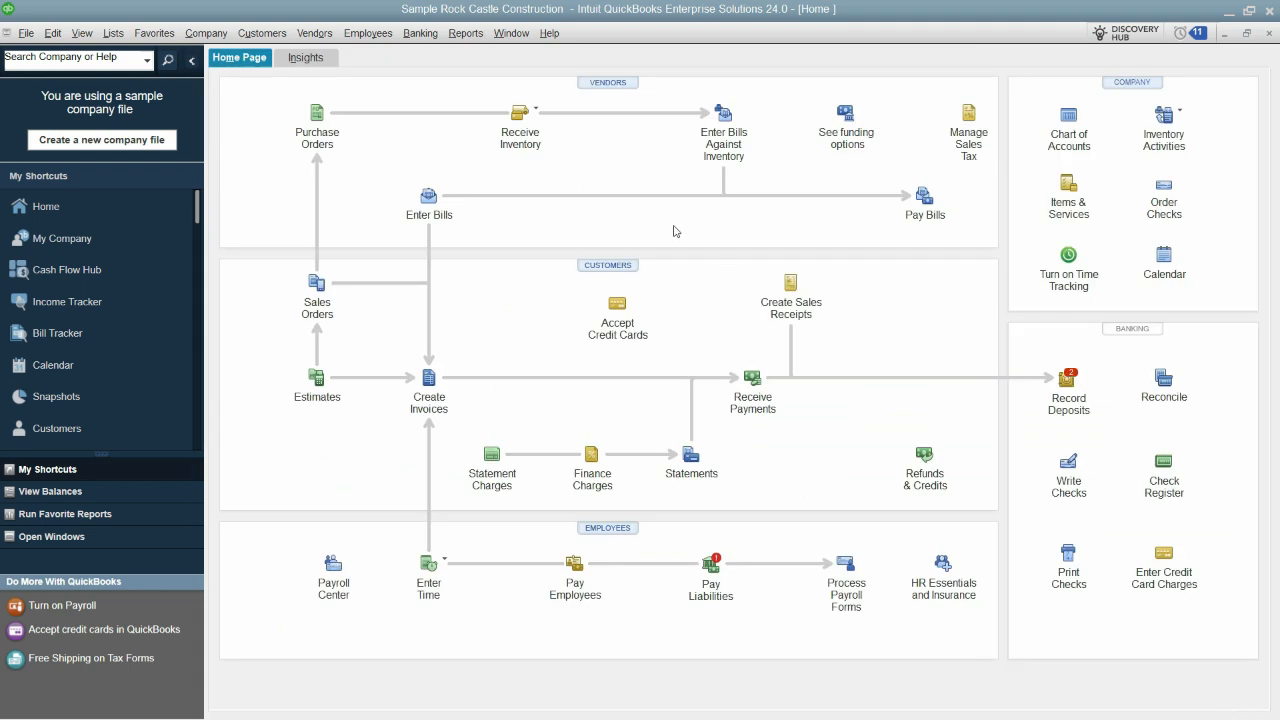
click(423, 36)
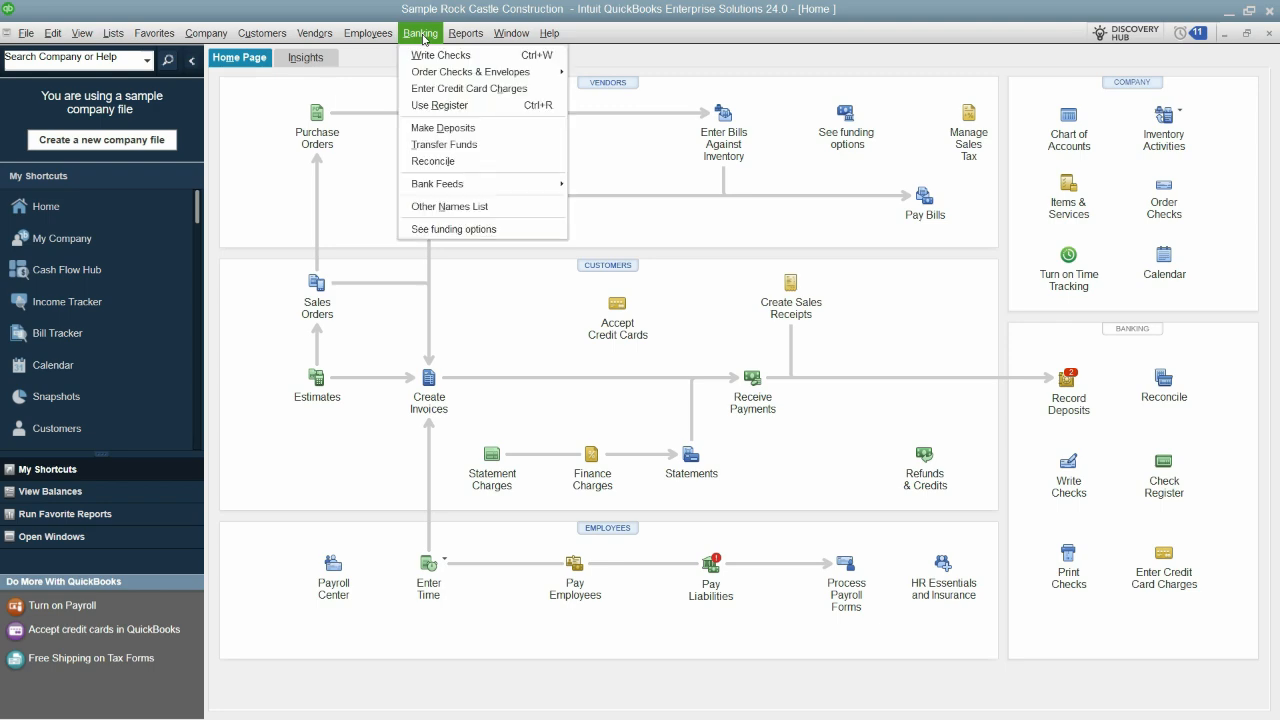
click(453, 162)
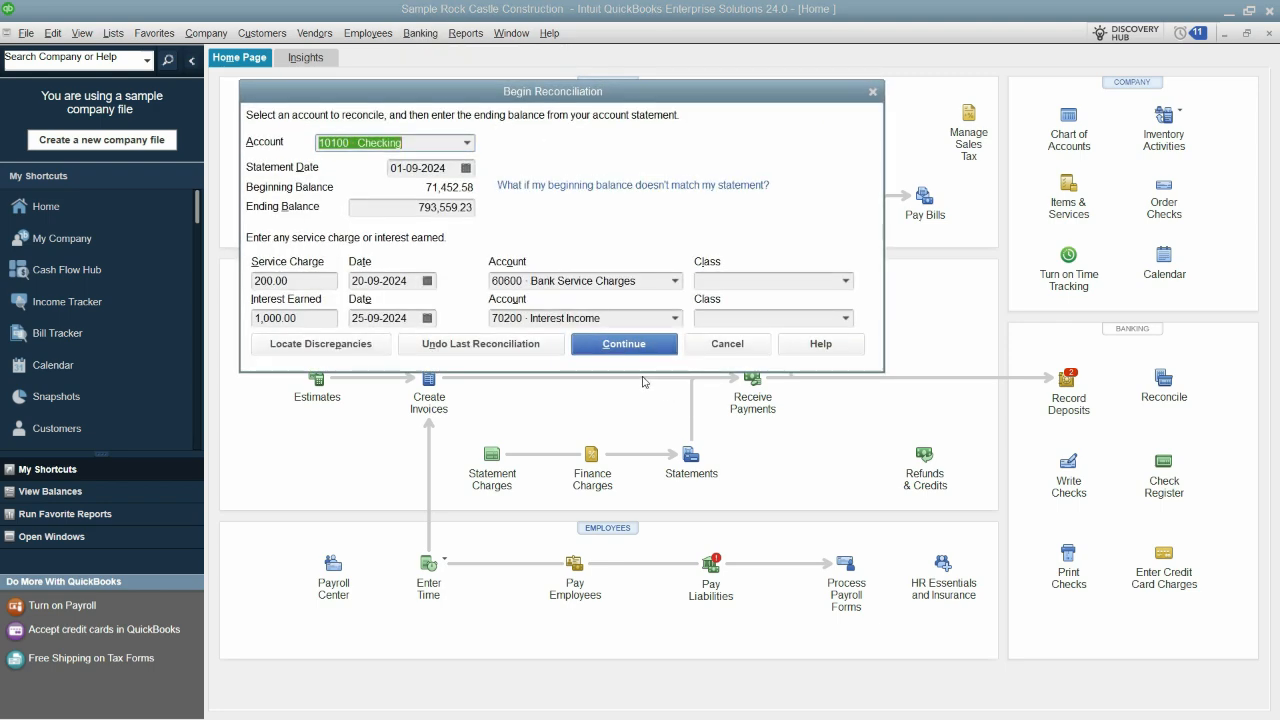